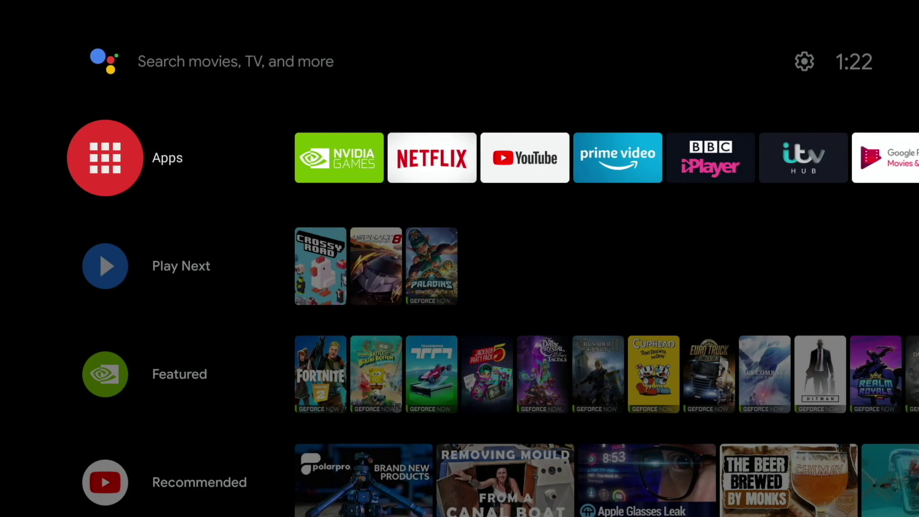
On the Android TV home screen, move focus down from voice search to the Play Next row
{"action": "key", "text": "Down"}
{"action": "key", "text": "Down"}
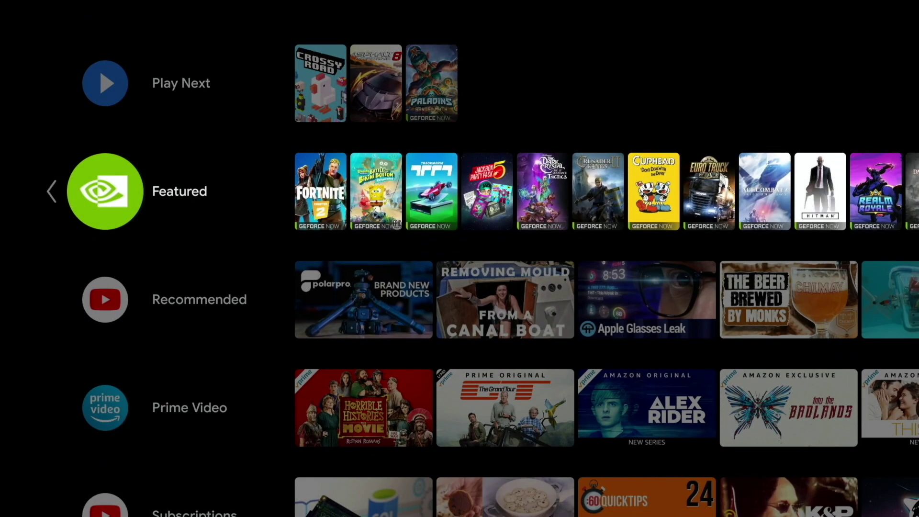
{"action": "key", "text": "Down"}
{"action": "key", "text": "Down"}
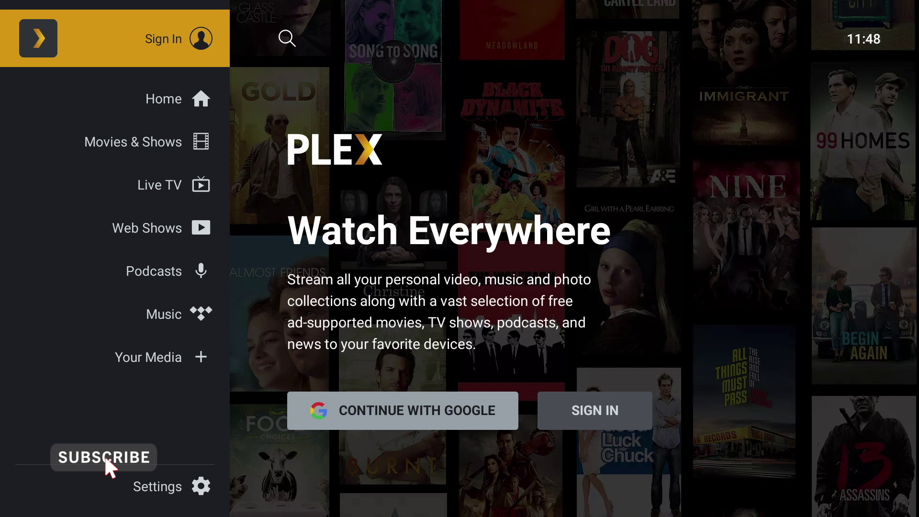
Open Plex Home and move onto the Recently Added posters, reopening then closing the sidebar
{"action": "key", "text": "Down"}
{"action": "key", "text": "Right"}
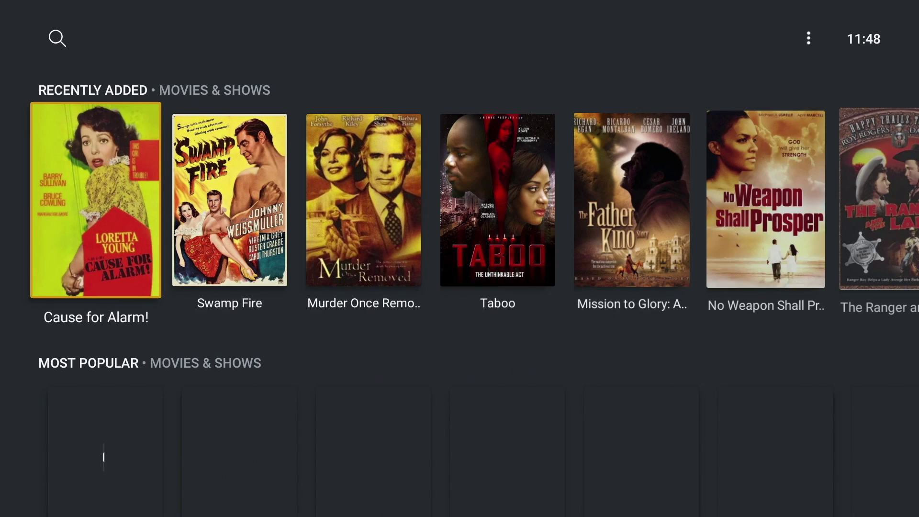
{"action": "key", "text": "Left"}
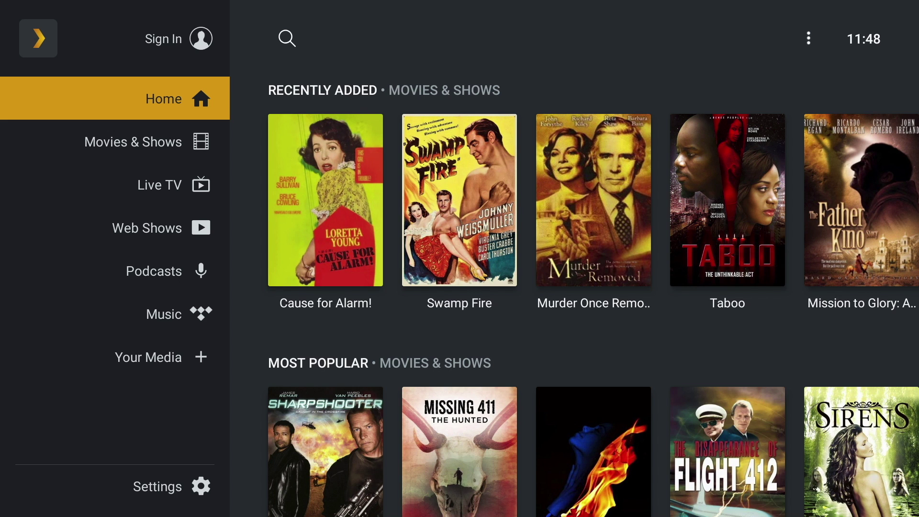
{"action": "key", "text": "Right"}
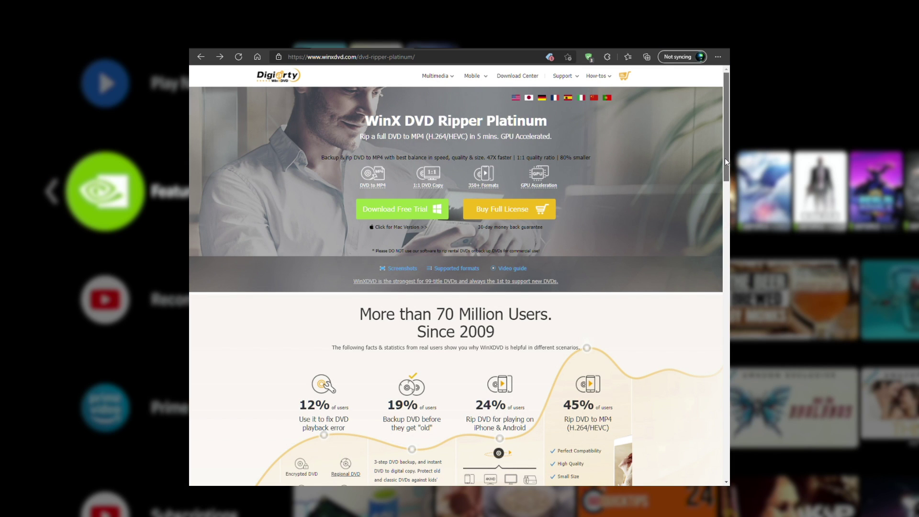
Scroll the Platinum product page down to the 3,600,000 DVDs Processed per Year screenshots
{"action": "scroll", "coordinate": [725, 158], "scroll_direction": "down", "scroll_amount": 10}
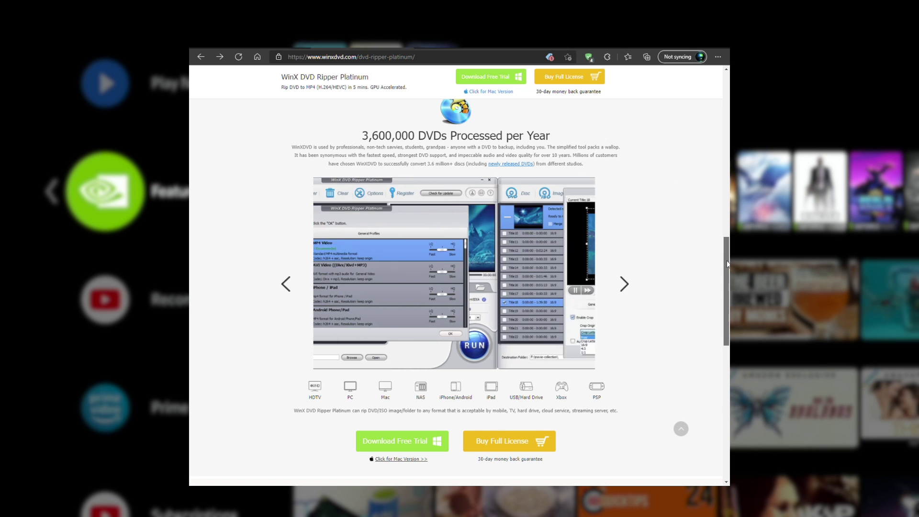
{"action": "left_click_drag", "start_coordinate": [727, 262], "coordinate": [727, 260]}
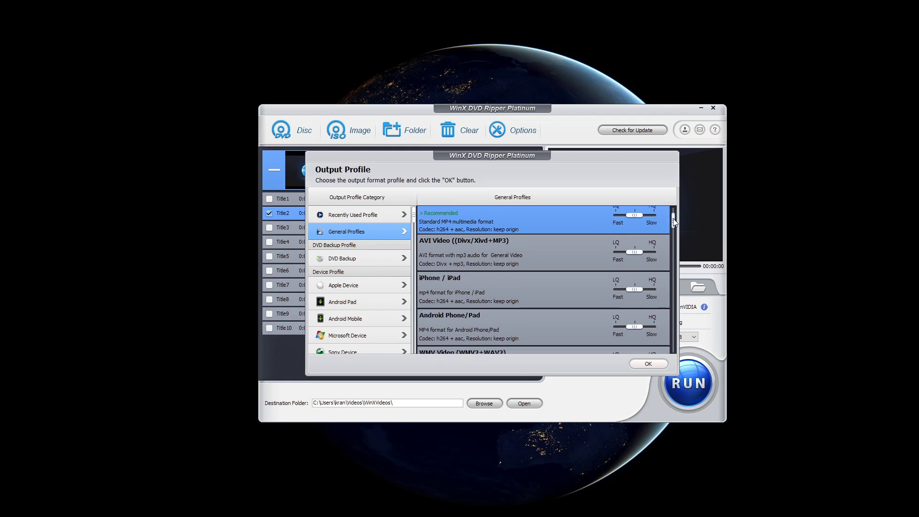
{"action": "left_click_drag", "start_coordinate": [675, 232], "coordinate": [667, 285]}
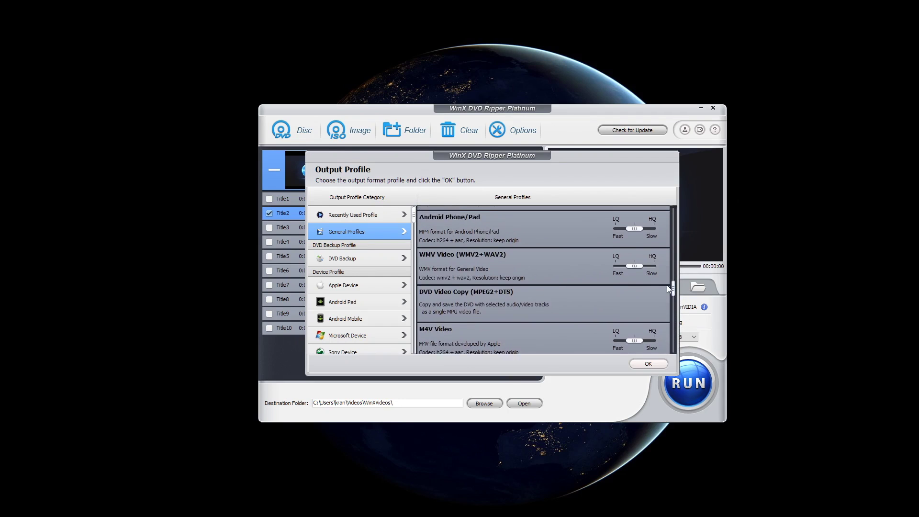
Pick General Profiles > MP4 Video as Title2's output format and confirm it
{"action": "left_click", "coordinate": [363, 217]}
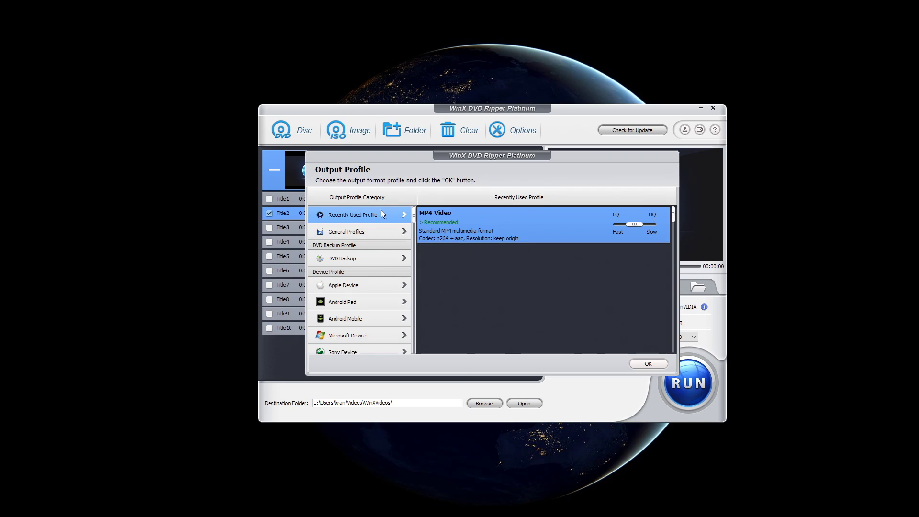
{"action": "left_click", "coordinate": [359, 232]}
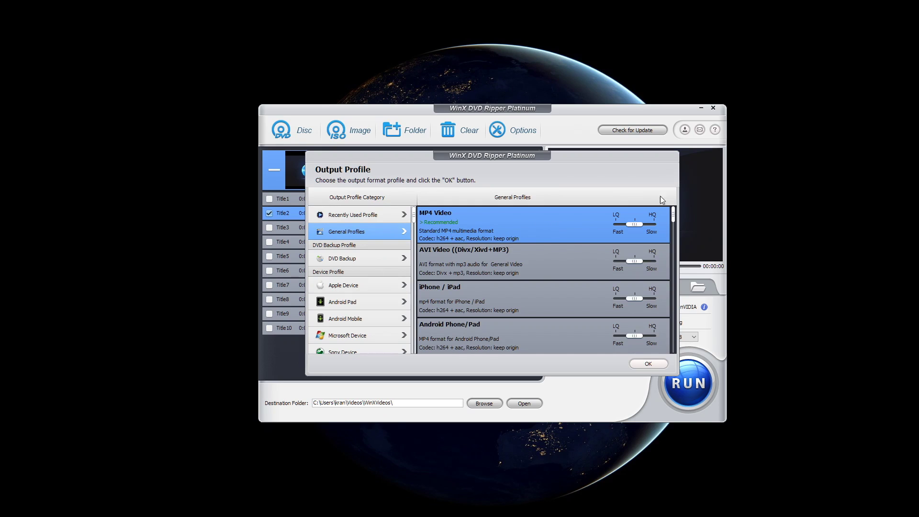
{"action": "left_click", "coordinate": [647, 364]}
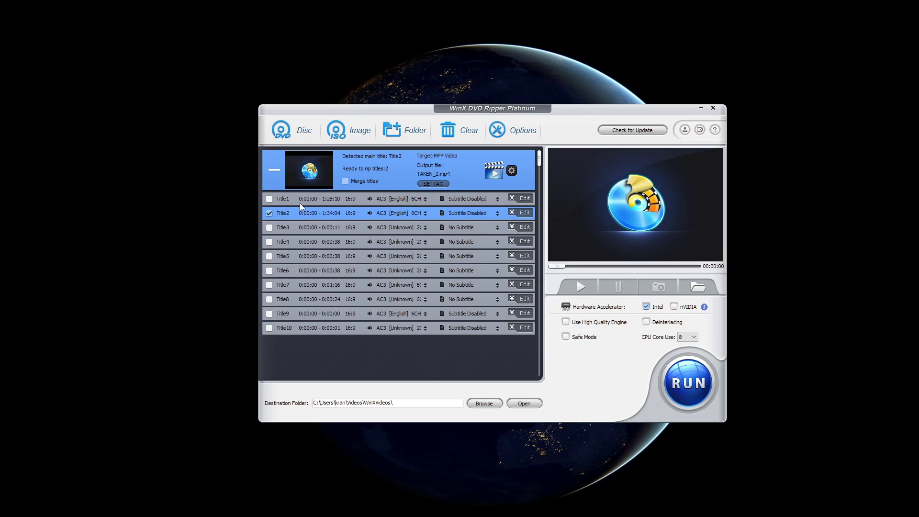
In the MP4 settings, keep h264 as the video codec and list the available resolutions
{"action": "left_click", "coordinate": [511, 171]}
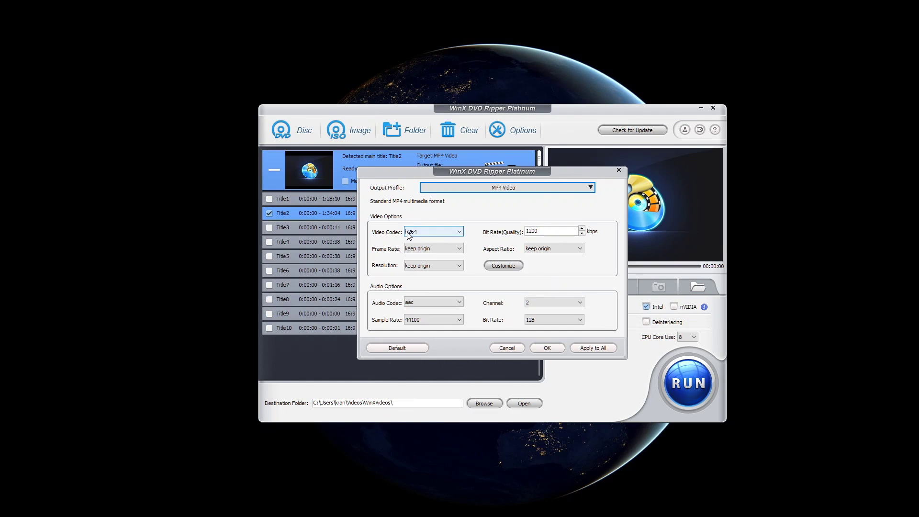
{"action": "left_click", "coordinate": [438, 232]}
{"action": "left_click", "coordinate": [438, 231]}
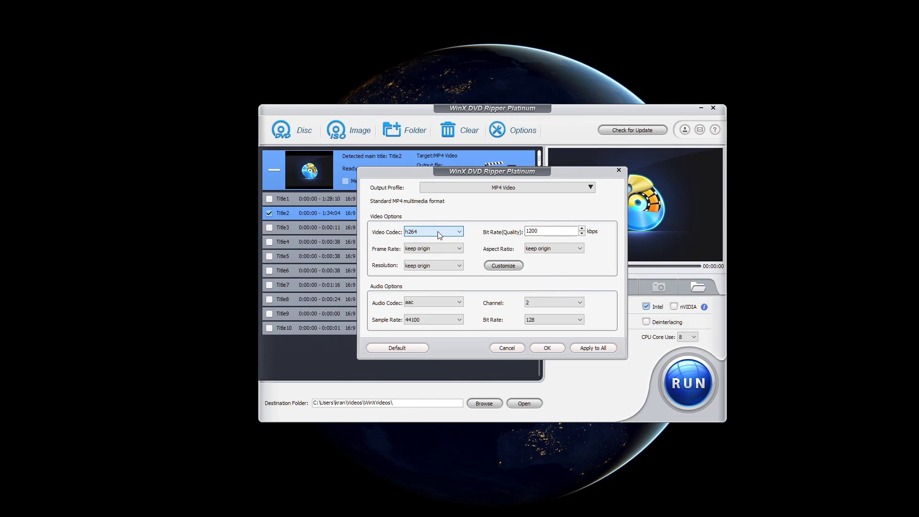
{"action": "left_click", "coordinate": [441, 266]}
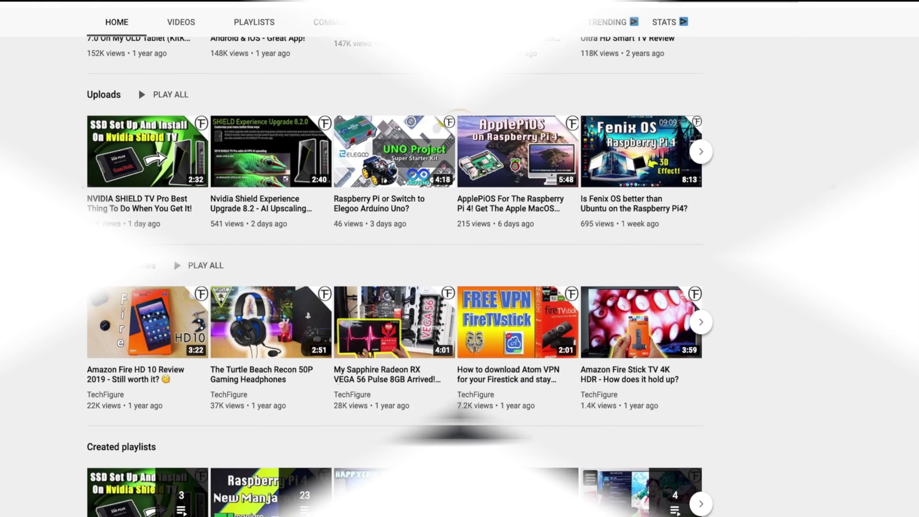
Scroll to the top of the TechFigure channel, subscribe, and open its notification bell options
{"action": "scroll", "coordinate": [460, 259], "scroll_direction": "up", "scroll_amount": 3}
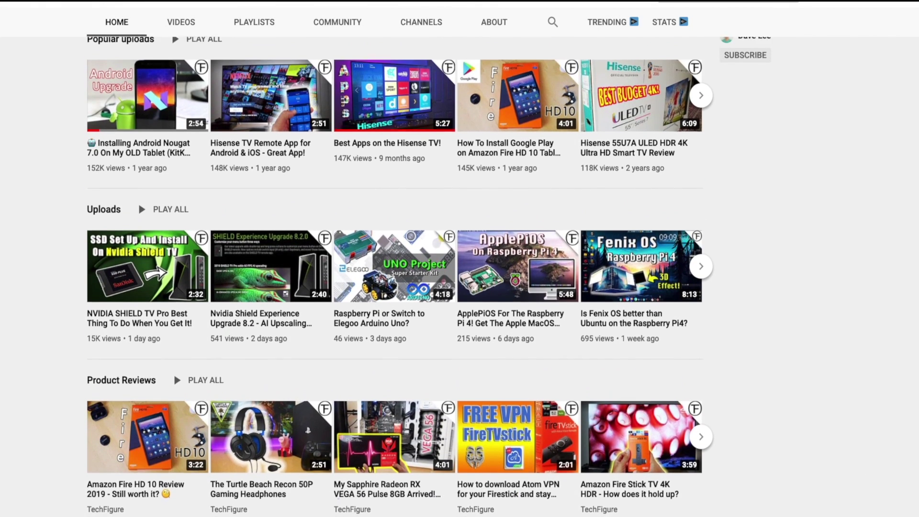
{"action": "scroll", "coordinate": [459, 258], "scroll_direction": "up", "scroll_amount": 5}
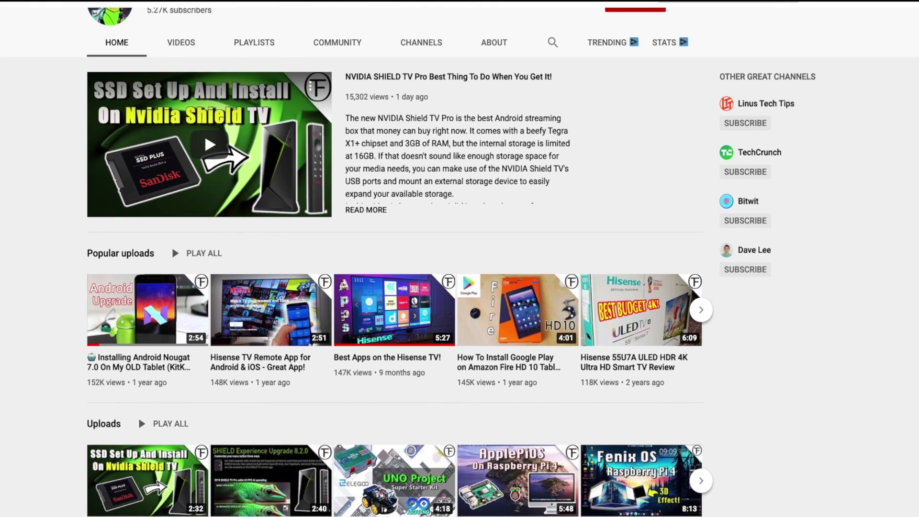
{"action": "scroll", "coordinate": [459, 259], "scroll_direction": "up", "scroll_amount": 3}
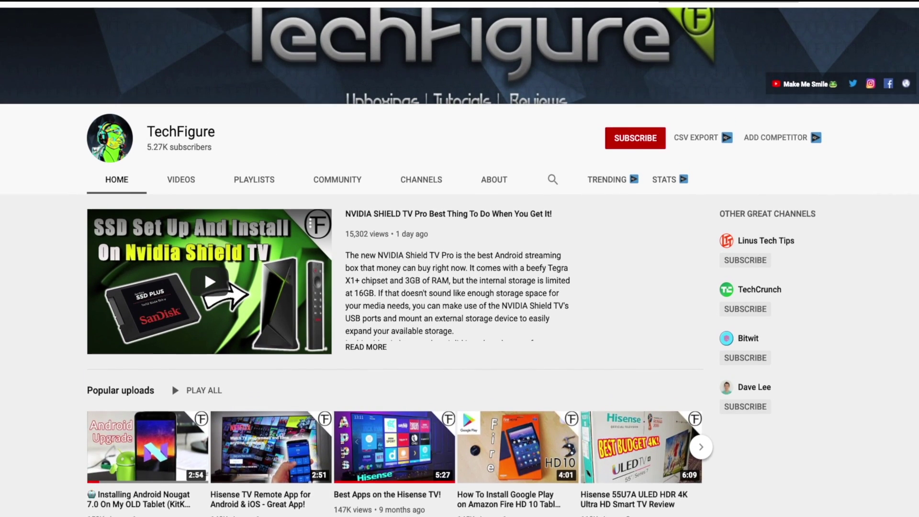
{"action": "scroll", "coordinate": [459, 258], "scroll_direction": "up", "scroll_amount": 3}
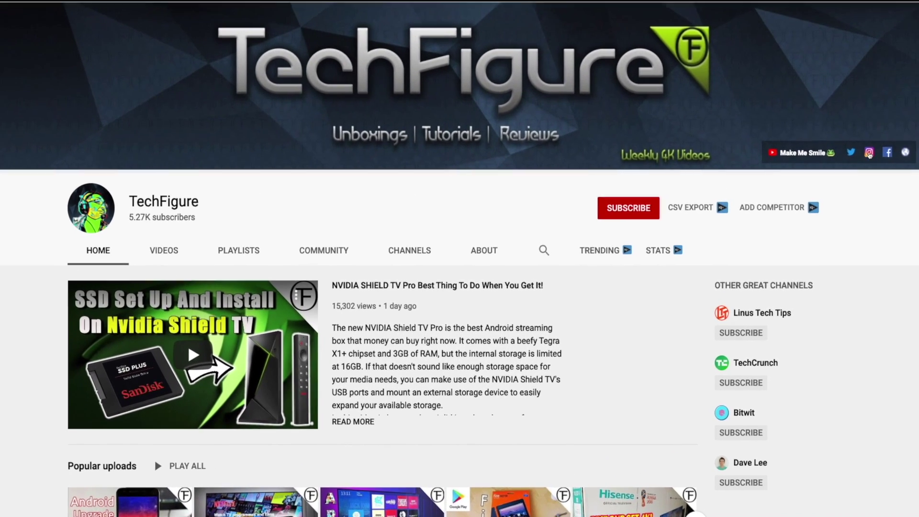
{"action": "left_click", "coordinate": [644, 211]}
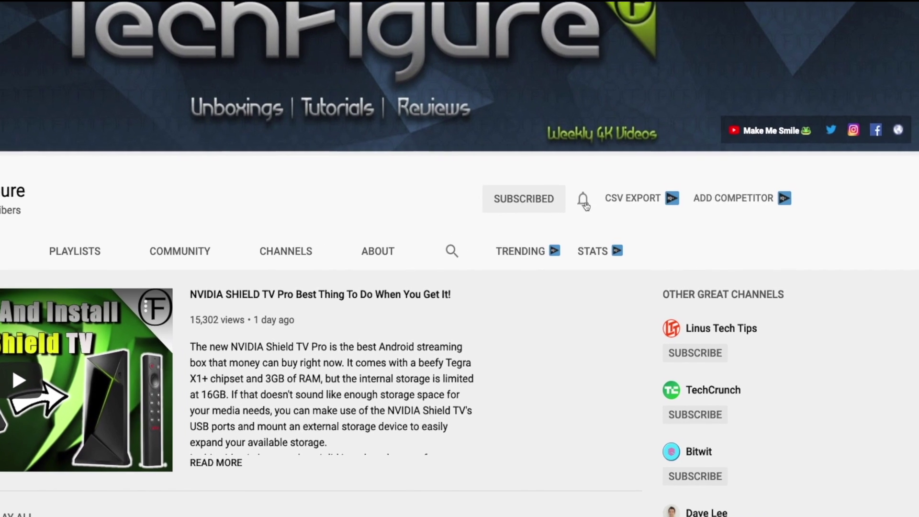
{"action": "left_click", "coordinate": [584, 201]}
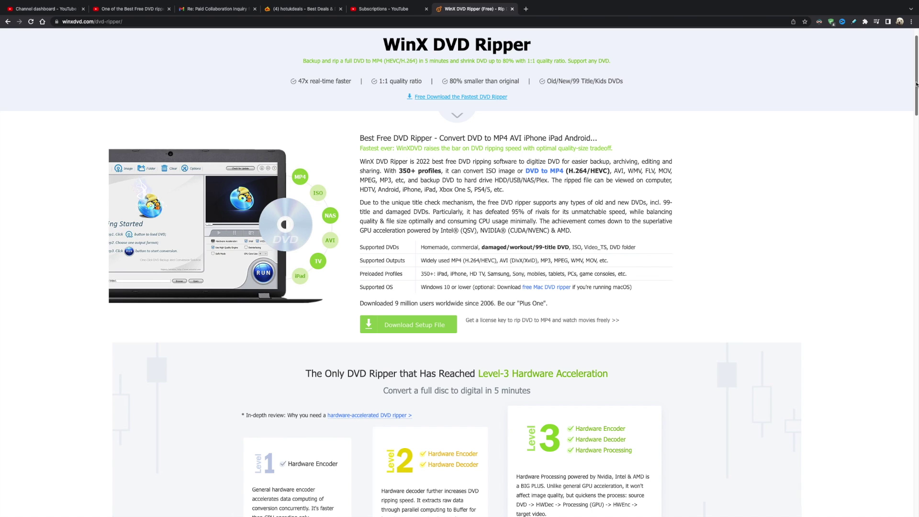
Scroll down to the Upgrade Free Edition comparison table
{"action": "scroll", "coordinate": [916, 84], "scroll_direction": "down", "scroll_amount": 3}
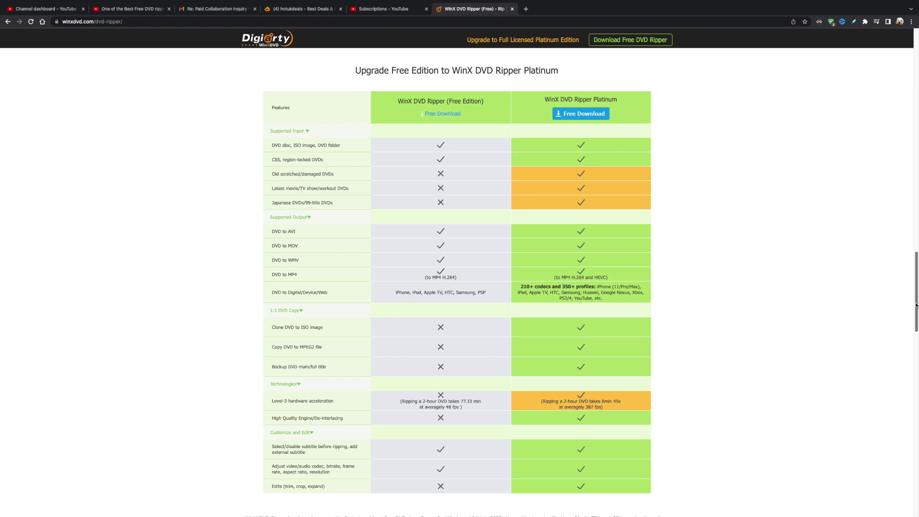
Scroll through the Free Edition versus Platinum comparison table
{"action": "left_click_drag", "start_coordinate": [916, 305], "coordinate": [917, 322]}
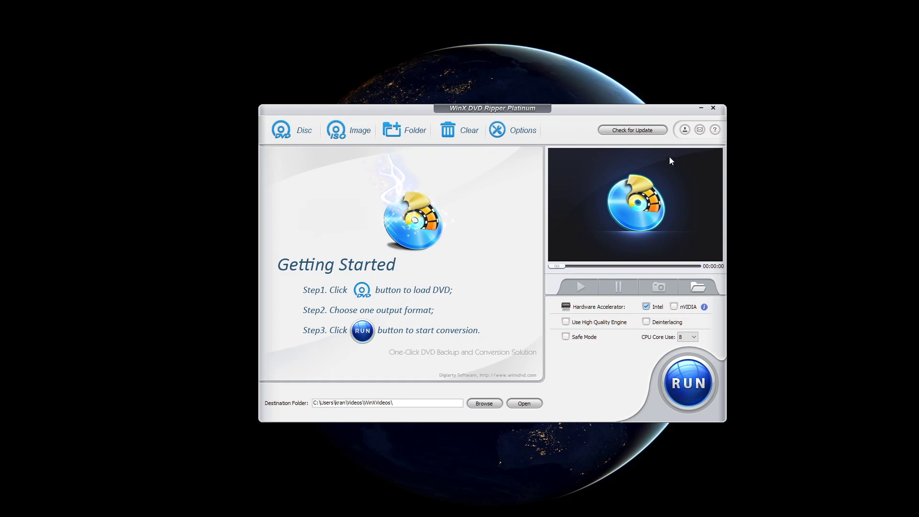
Check the license, support and help menus, then start loading a DVD disc as source
{"action": "left_click", "coordinate": [685, 131]}
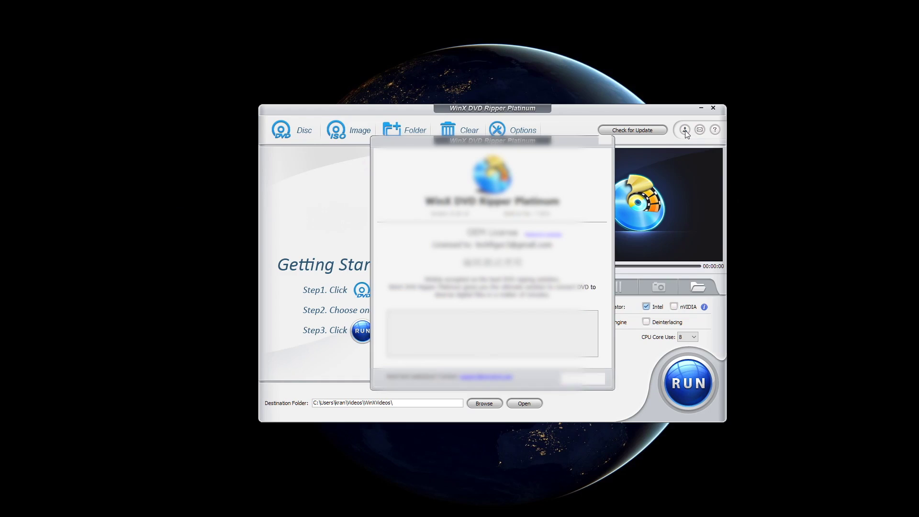
{"action": "key", "text": "Escape"}
{"action": "left_click", "coordinate": [700, 129]}
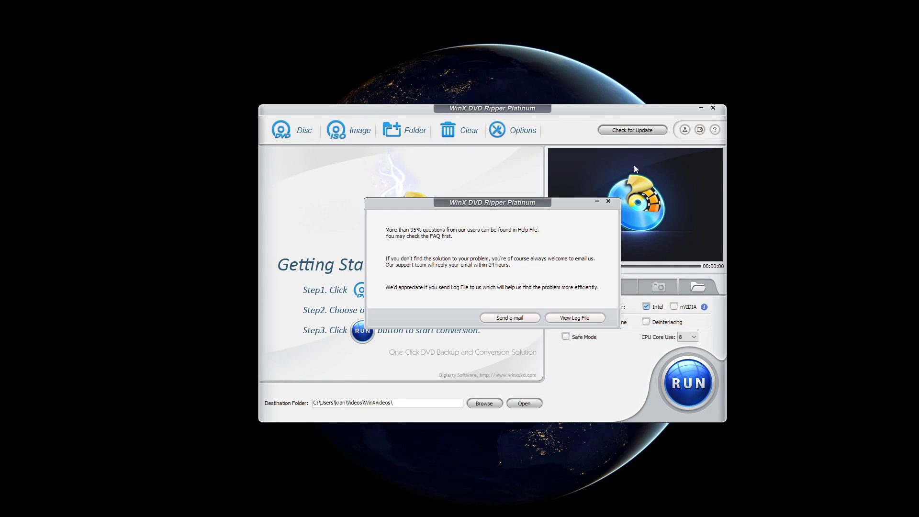
{"action": "left_click", "coordinate": [614, 201]}
{"action": "left_click", "coordinate": [715, 131]}
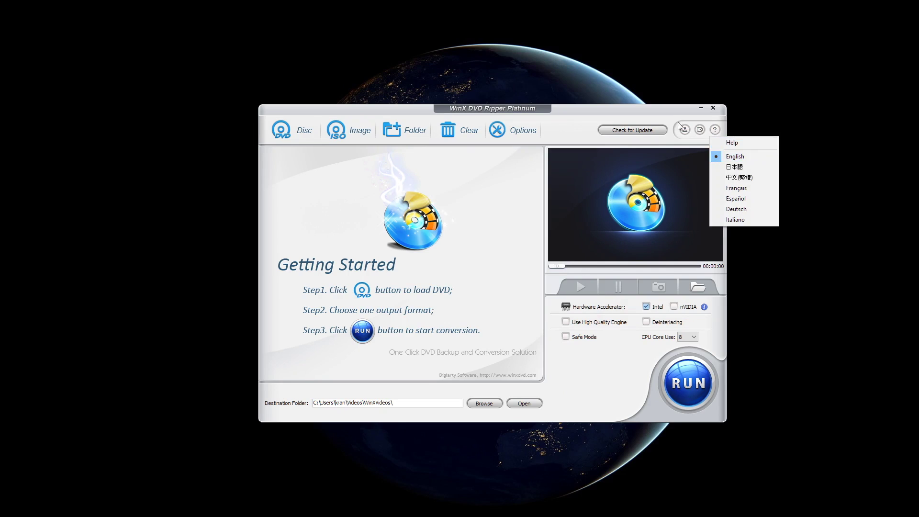
{"action": "left_click", "coordinate": [636, 113]}
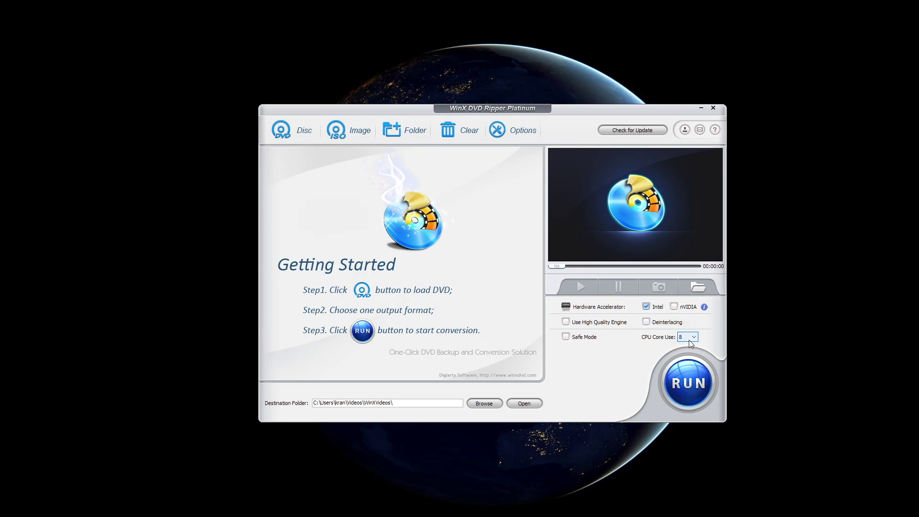
{"action": "left_click", "coordinate": [301, 130]}
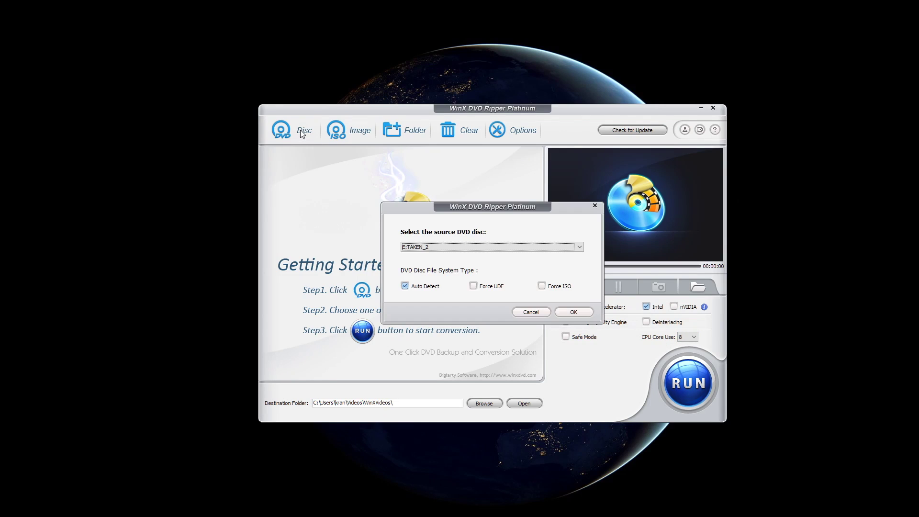
Keep E:TAKEN_2 as the source disc with Auto Detect and load it
{"action": "left_click", "coordinate": [541, 250]}
{"action": "left_click", "coordinate": [544, 249]}
{"action": "left_click", "coordinate": [575, 312]}
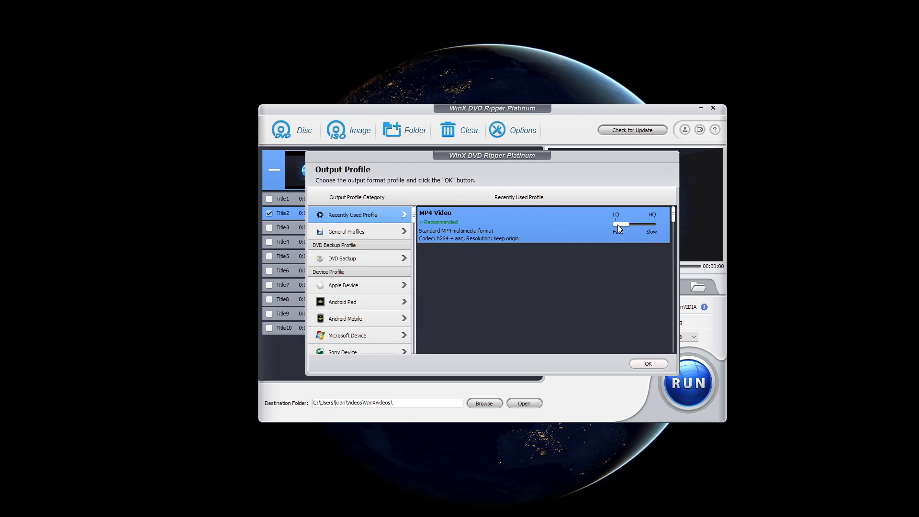
Set the quality slider midway between fast and high quality and show General Profiles
{"action": "left_click", "coordinate": [633, 225]}
{"action": "left_click", "coordinate": [364, 232]}
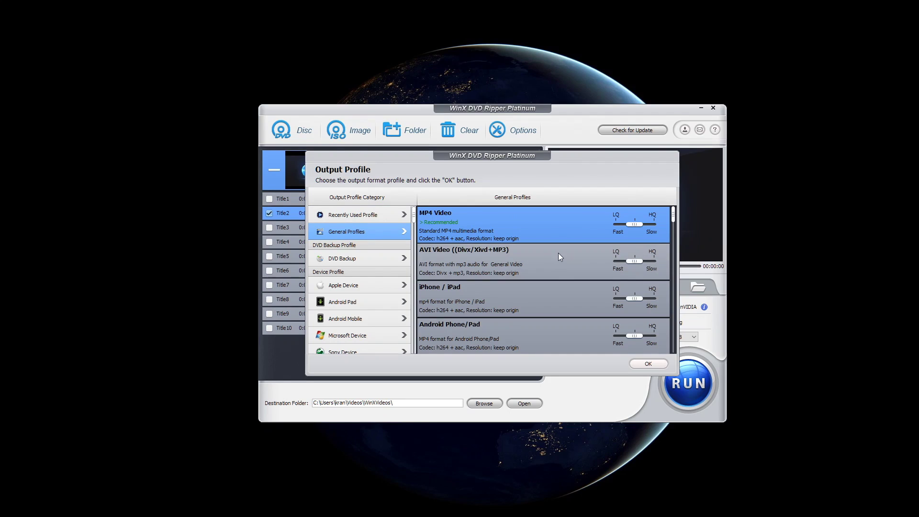
{"action": "mouse_move", "coordinate": [672, 217]}
{"action": "left_mouse_down"}
{"action": "mouse_move", "coordinate": [676, 345]}
{"action": "mouse_move", "coordinate": [674, 213]}
{"action": "left_mouse_up"}
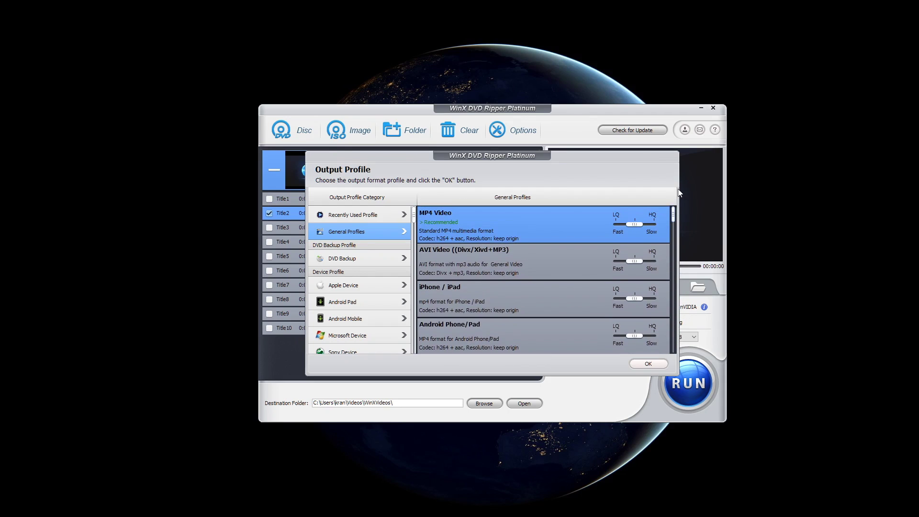
Browse the DVD Backup and Apple Device profiles: iPhone, iPod, Apple TV, iMovie, iDVD, Air Playit
{"action": "left_click", "coordinate": [369, 258]}
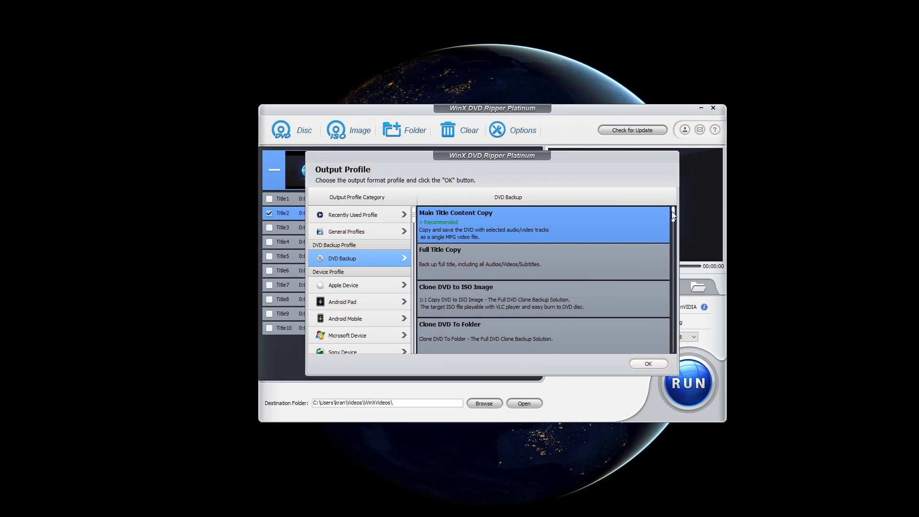
{"action": "left_click", "coordinate": [363, 284]}
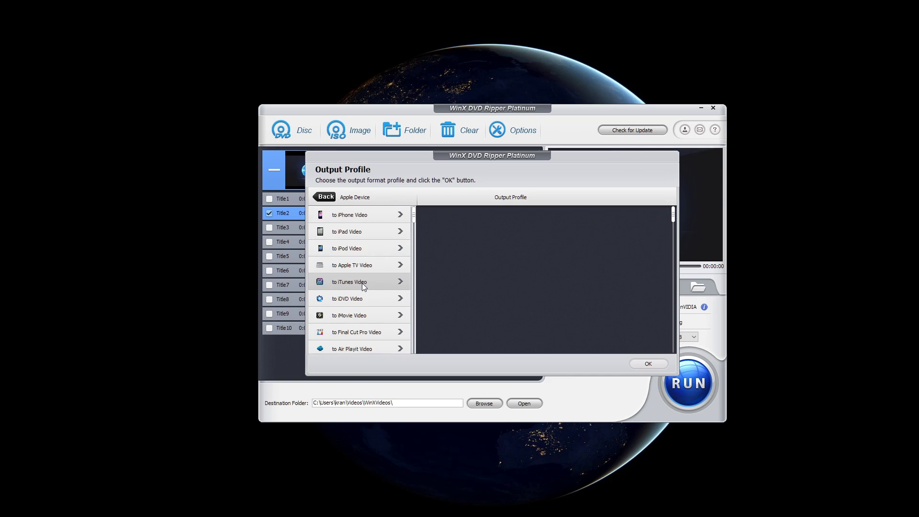
{"action": "left_click", "coordinate": [372, 214]}
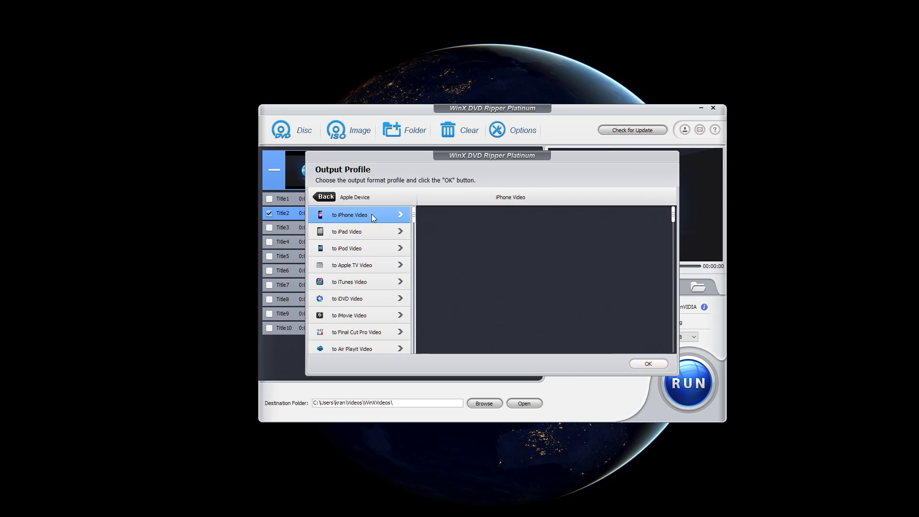
{"action": "scroll", "coordinate": [503, 249], "scroll_direction": "down", "scroll_amount": 5}
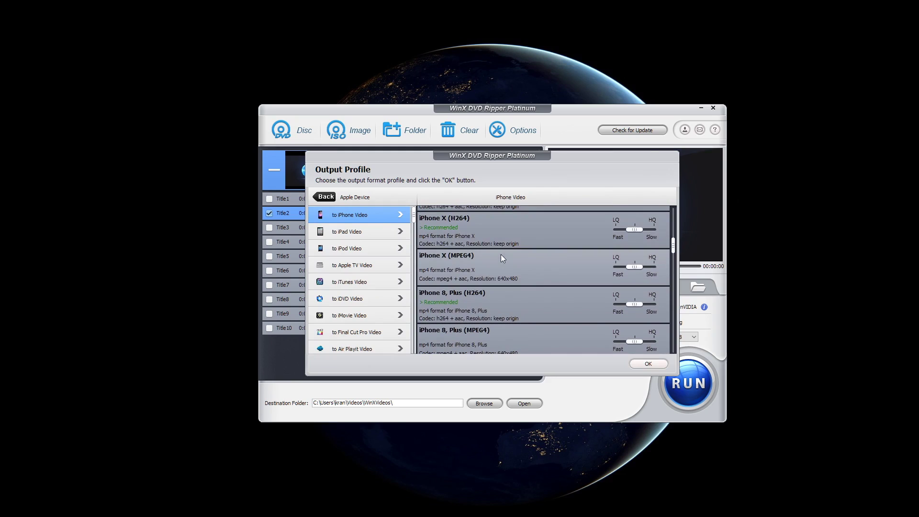
{"action": "left_click", "coordinate": [352, 249]}
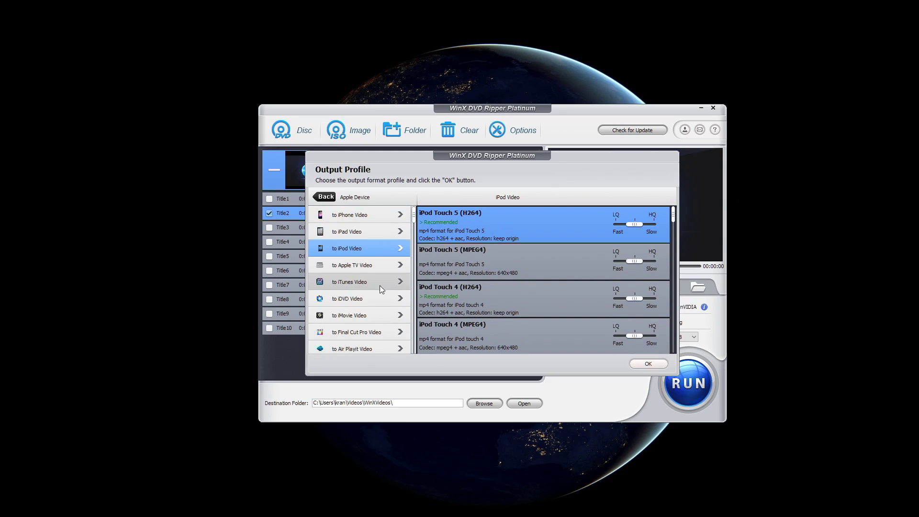
{"action": "left_click", "coordinate": [378, 268]}
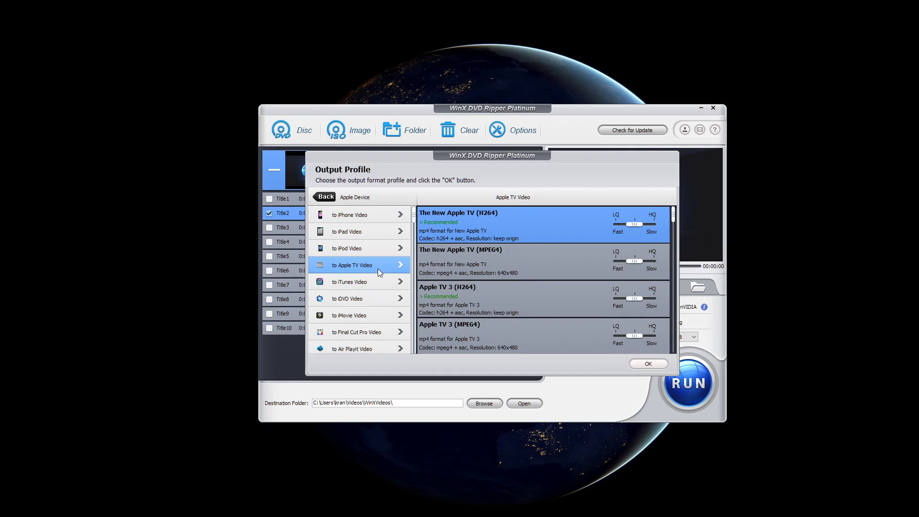
{"action": "left_click", "coordinate": [375, 316]}
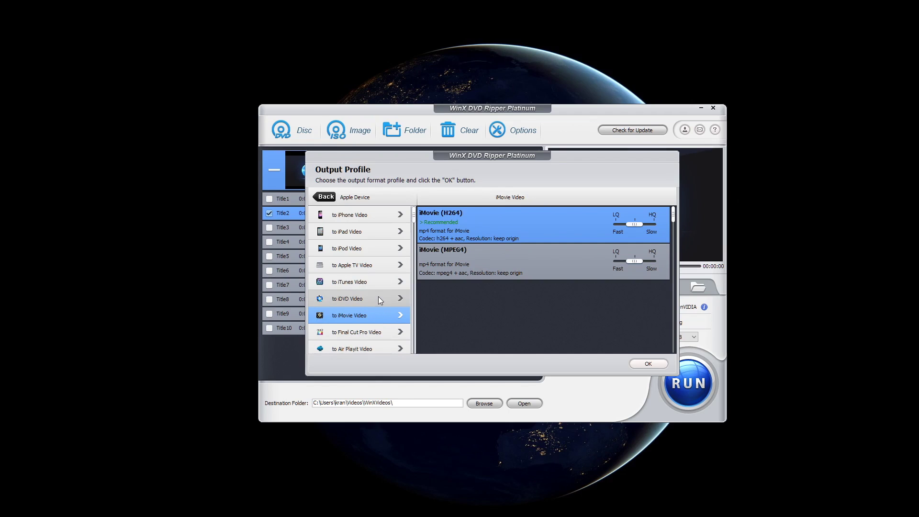
{"action": "left_click", "coordinate": [378, 297]}
{"action": "left_click", "coordinate": [364, 349]}
{"action": "left_click", "coordinate": [326, 196]}
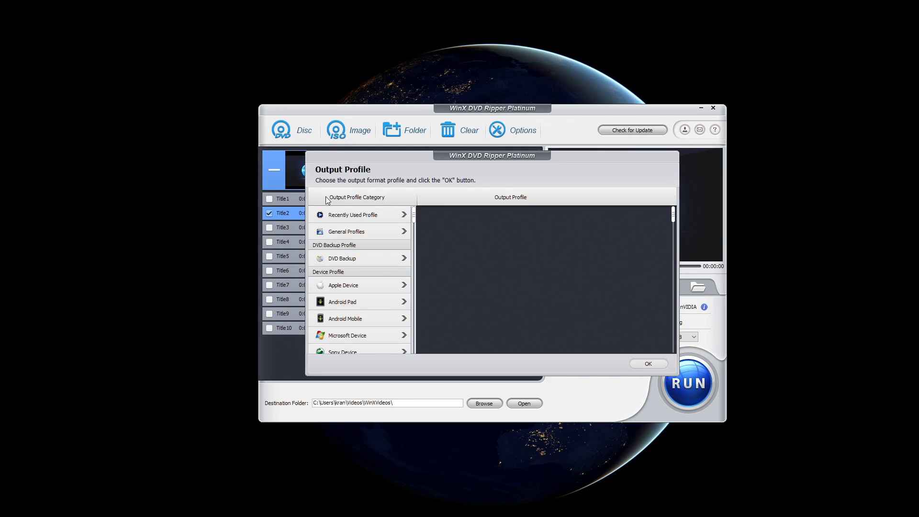
Return to General Profiles and confirm MP4 Video as the output format
{"action": "left_click", "coordinate": [372, 232]}
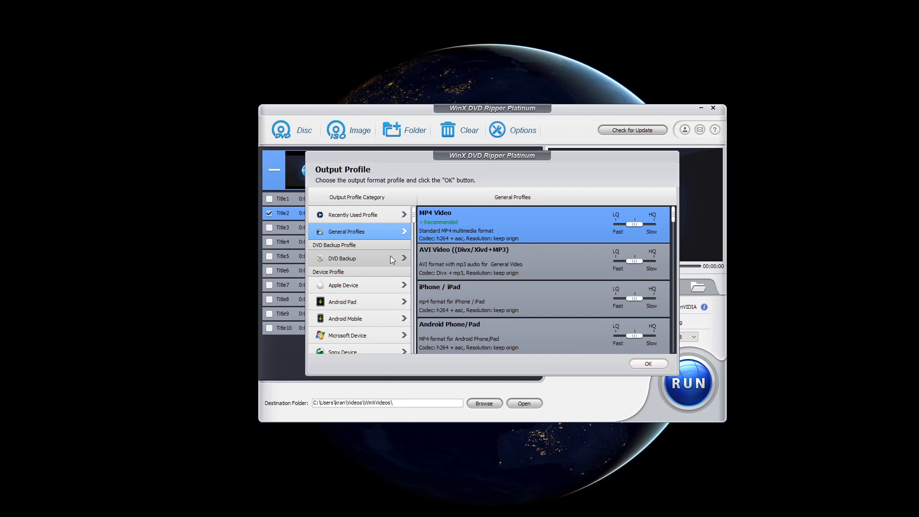
{"action": "scroll", "coordinate": [391, 263], "scroll_direction": "down", "scroll_amount": 1}
{"action": "scroll", "coordinate": [391, 265], "scroll_direction": "down", "scroll_amount": 5}
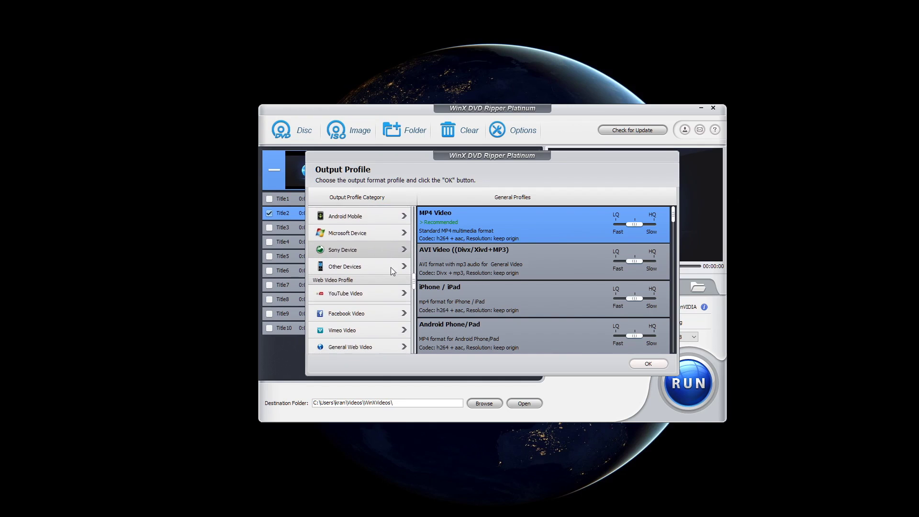
{"action": "scroll", "coordinate": [391, 273], "scroll_direction": "down", "scroll_amount": 1}
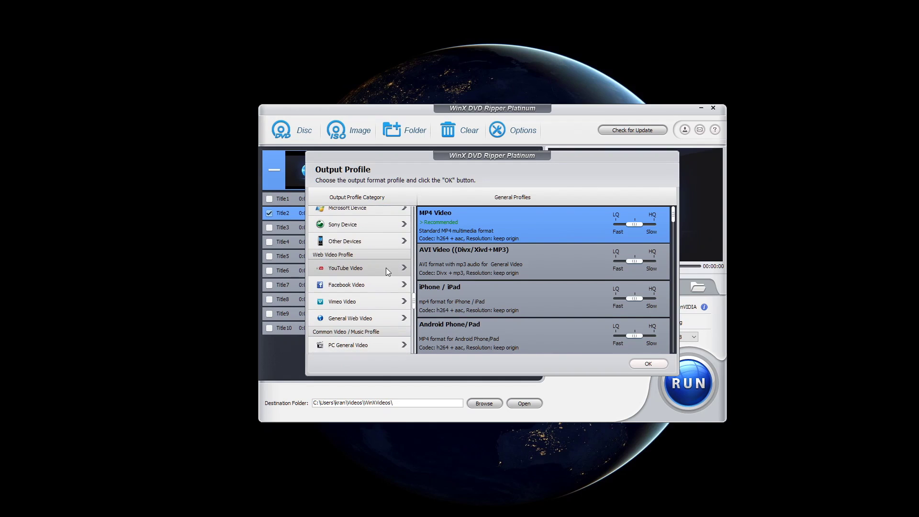
{"action": "scroll", "coordinate": [389, 270], "scroll_direction": "up", "scroll_amount": 7}
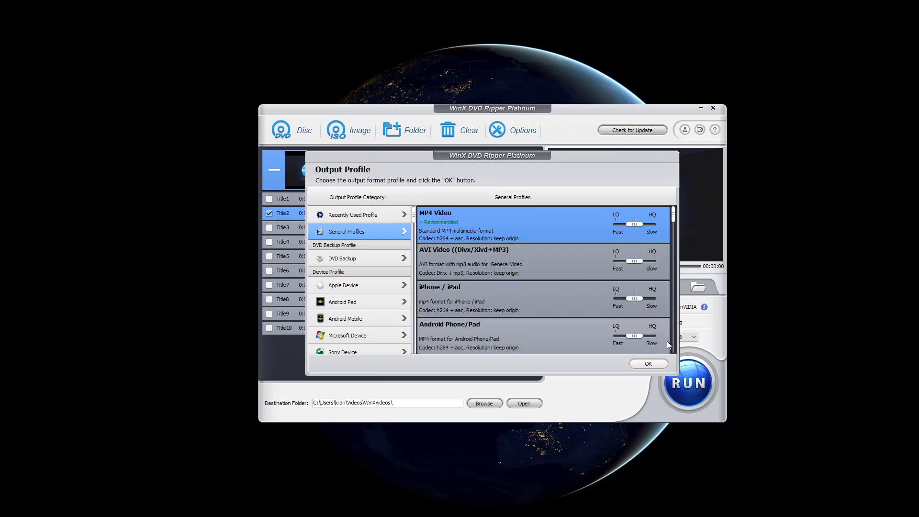
{"action": "left_click", "coordinate": [648, 365]}
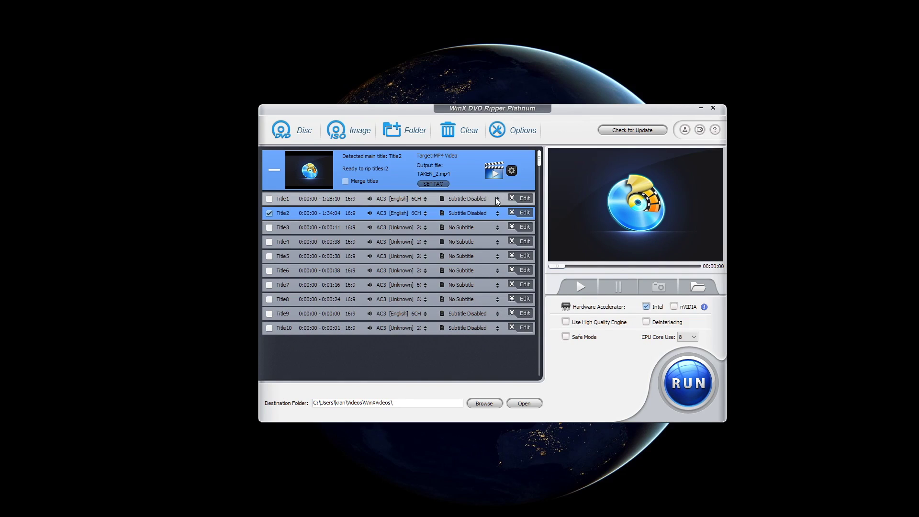
{"action": "left_click", "coordinate": [469, 200]}
{"action": "left_click", "coordinate": [592, 287]}
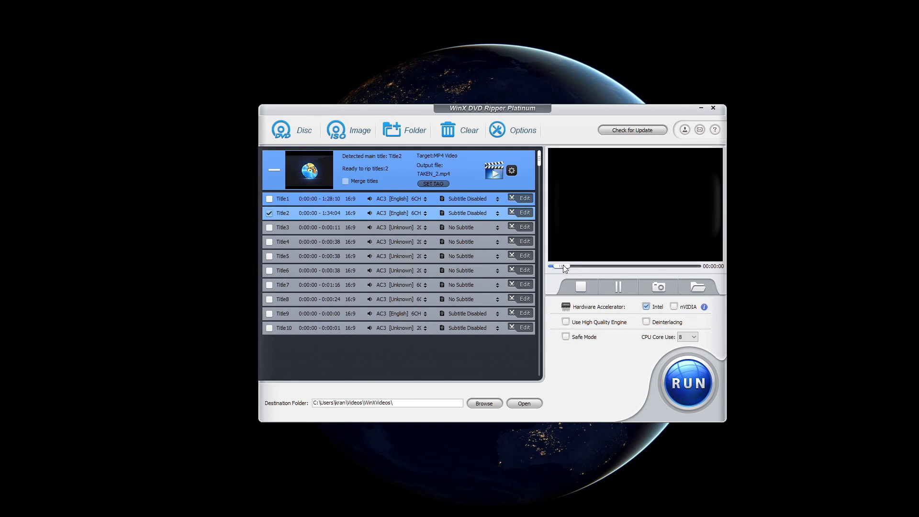
{"action": "left_click_drag", "start_coordinate": [563, 265], "coordinate": [571, 265]}
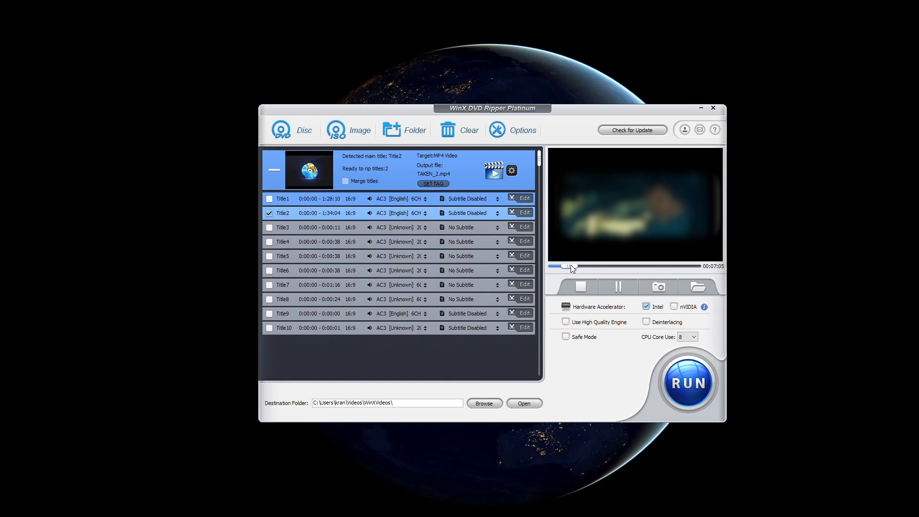
{"action": "left_click", "coordinate": [479, 359]}
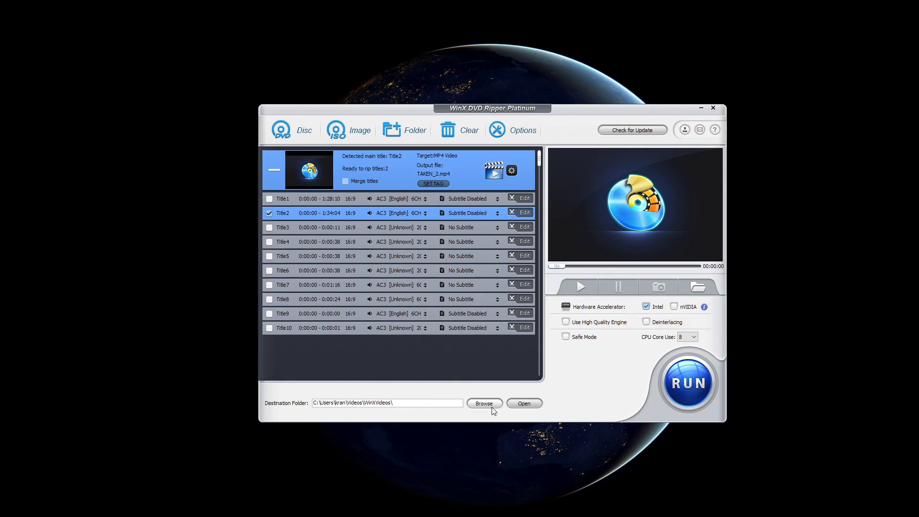
{"action": "left_click", "coordinate": [512, 170]}
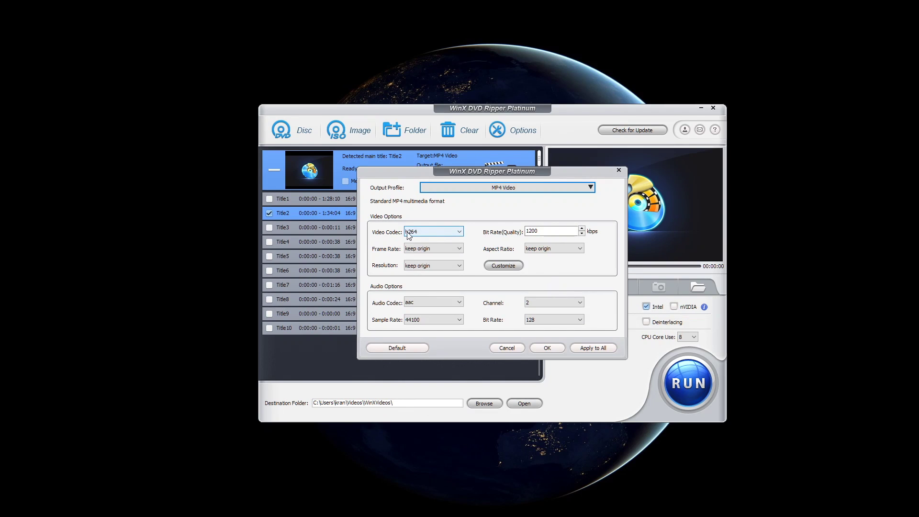
{"action": "left_click", "coordinate": [438, 232]}
{"action": "left_click", "coordinate": [437, 231]}
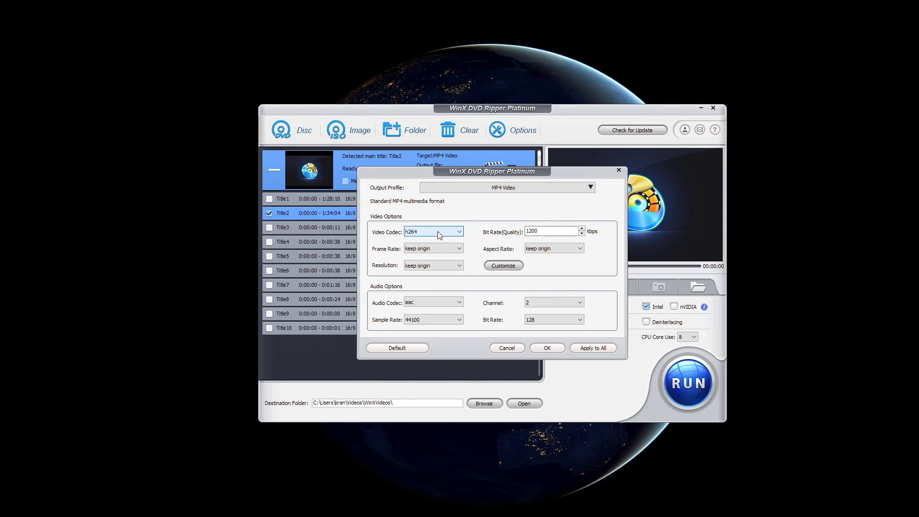
{"action": "left_click", "coordinate": [442, 266]}
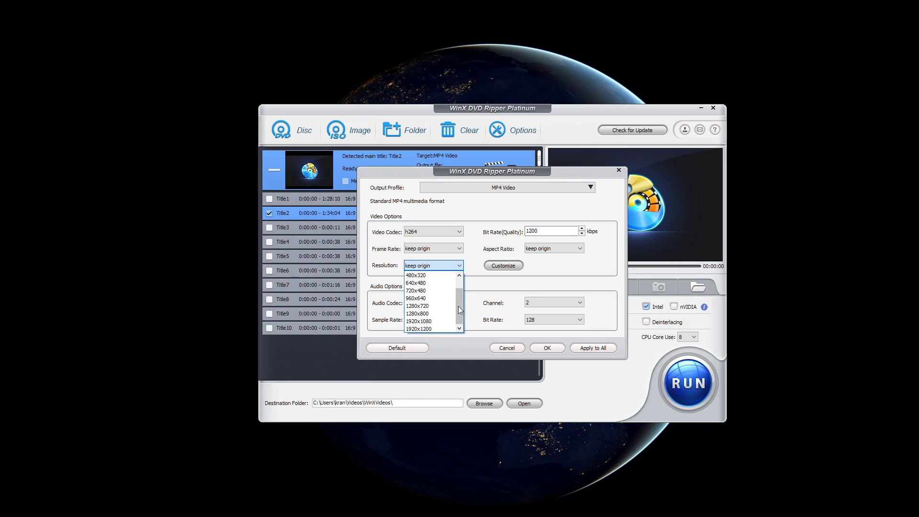
{"action": "left_click", "coordinate": [441, 265]}
{"action": "left_click", "coordinate": [558, 249]}
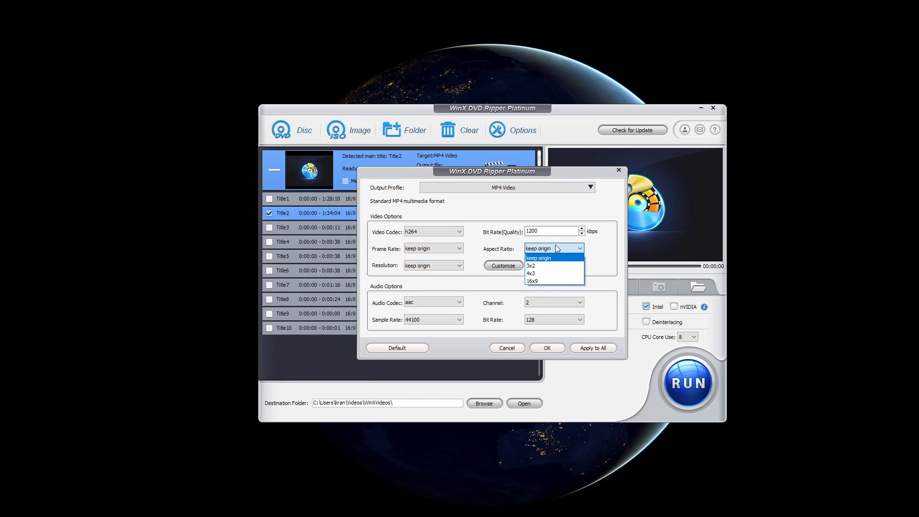
{"action": "left_click", "coordinate": [601, 257]}
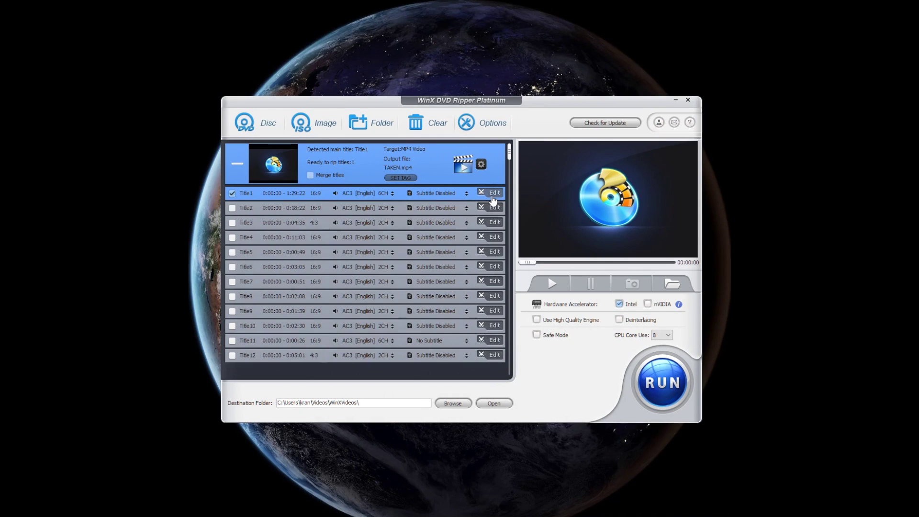
{"action": "left_click", "coordinate": [495, 193]}
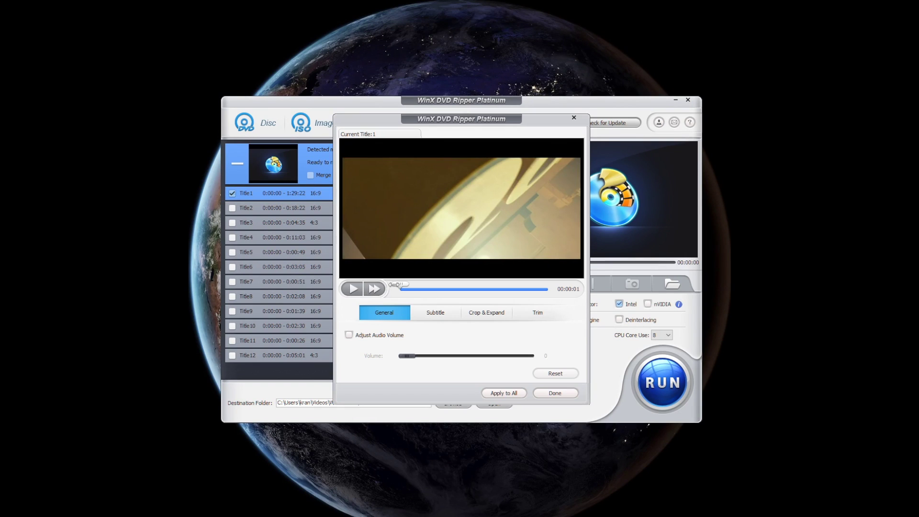
{"action": "left_click", "coordinate": [431, 312]}
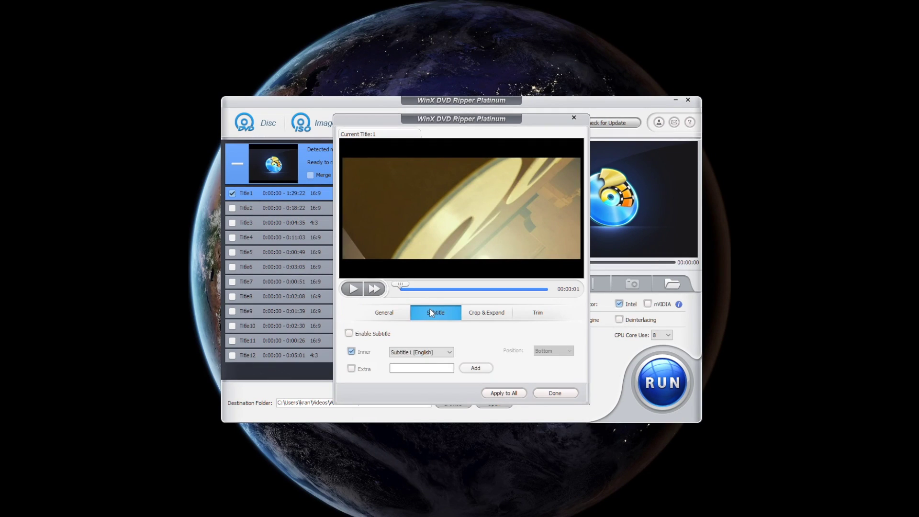
{"action": "left_click", "coordinate": [486, 314]}
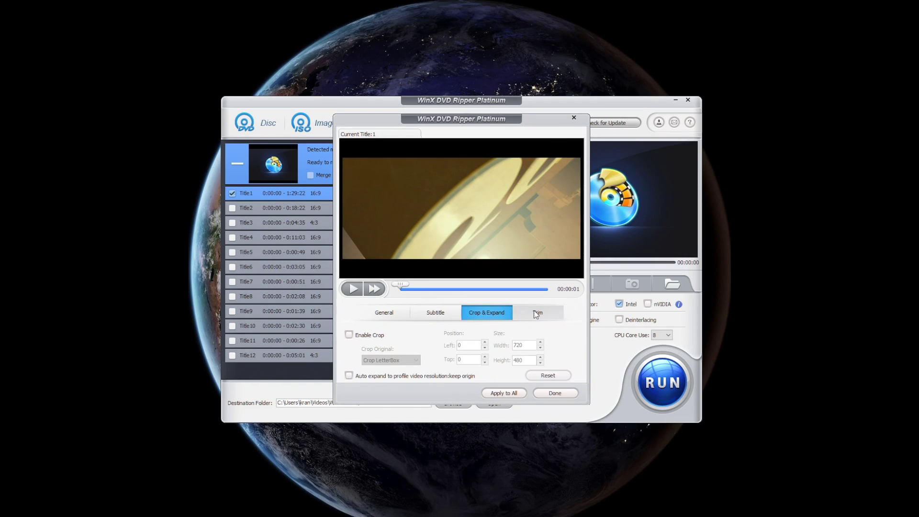
{"action": "left_click", "coordinate": [539, 314]}
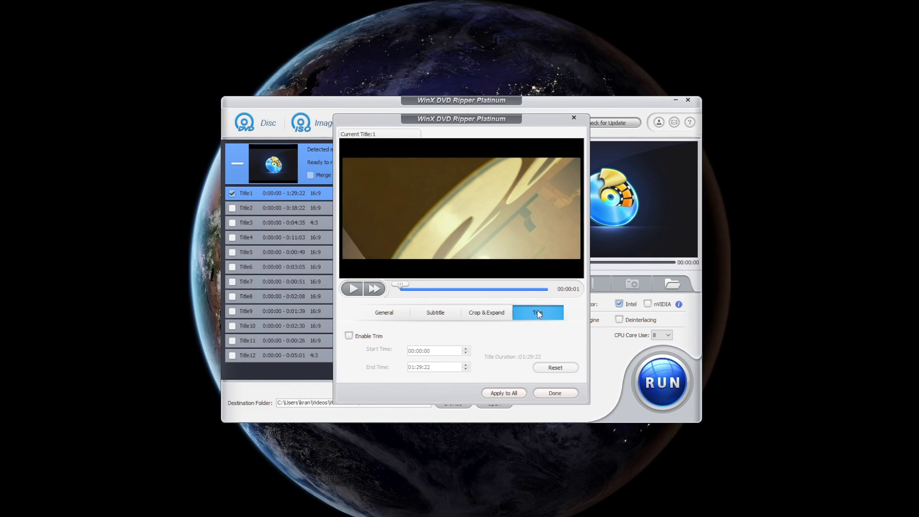
{"action": "left_click", "coordinate": [383, 314]}
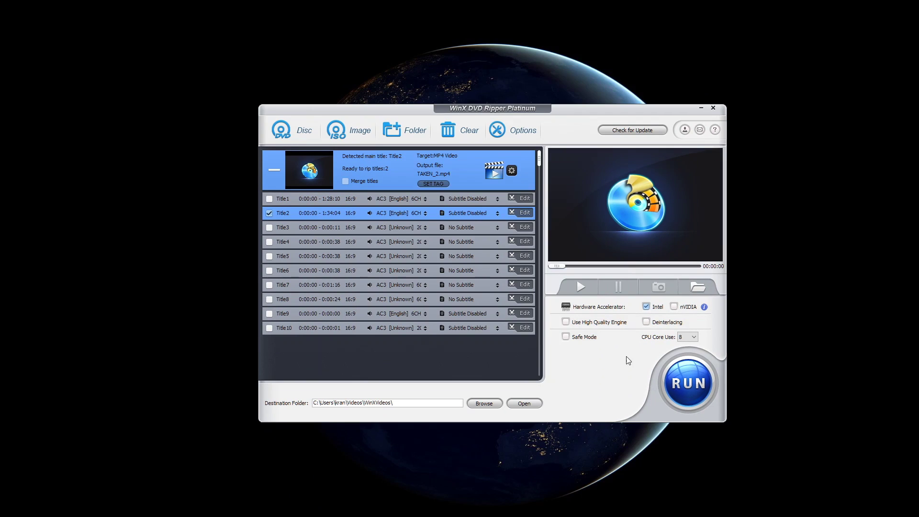
Review the Options dialog's audio language, output folder and snapshot folder settings, then close it
{"action": "left_click", "coordinate": [504, 125]}
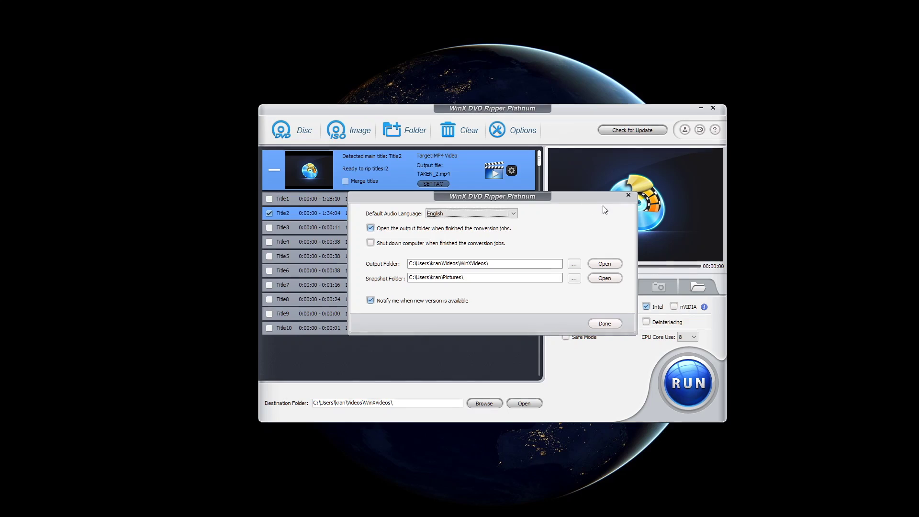
{"action": "left_click", "coordinate": [630, 194]}
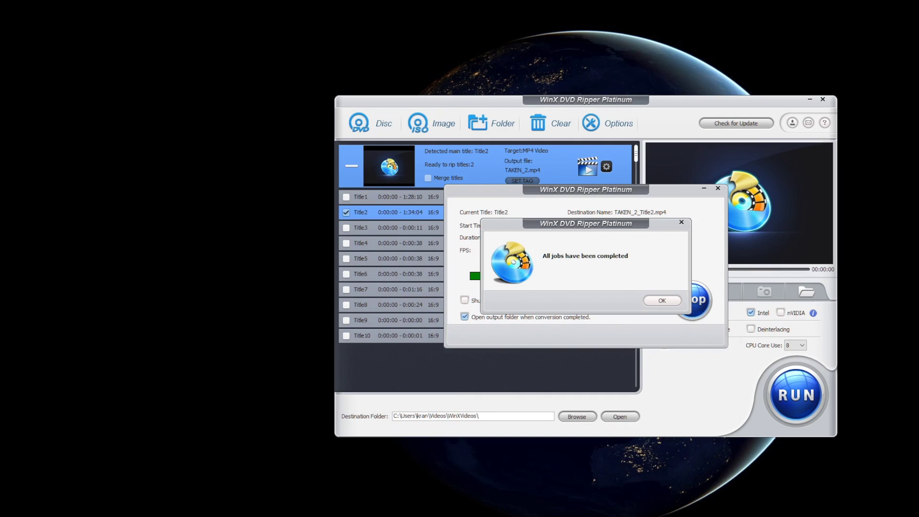
Acknowledge the 'All jobs have been completed' notice for TAKEN_2_Title2.mp4, opening the output folder
{"action": "left_click", "coordinate": [662, 301]}
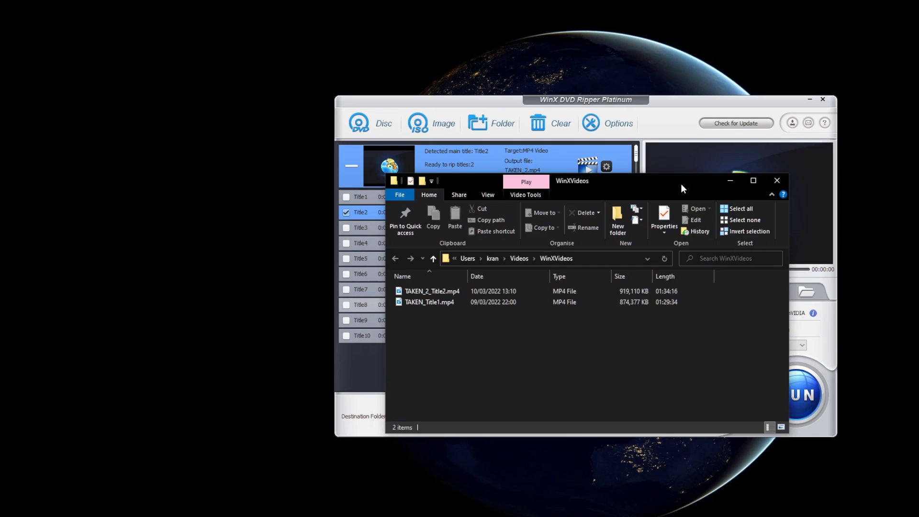
Play TAKEN_2_Title2.mp4 from the WinXVideos folder to check the rip
{"action": "left_click", "coordinate": [516, 289]}
{"action": "double_click", "coordinate": [515, 288]}
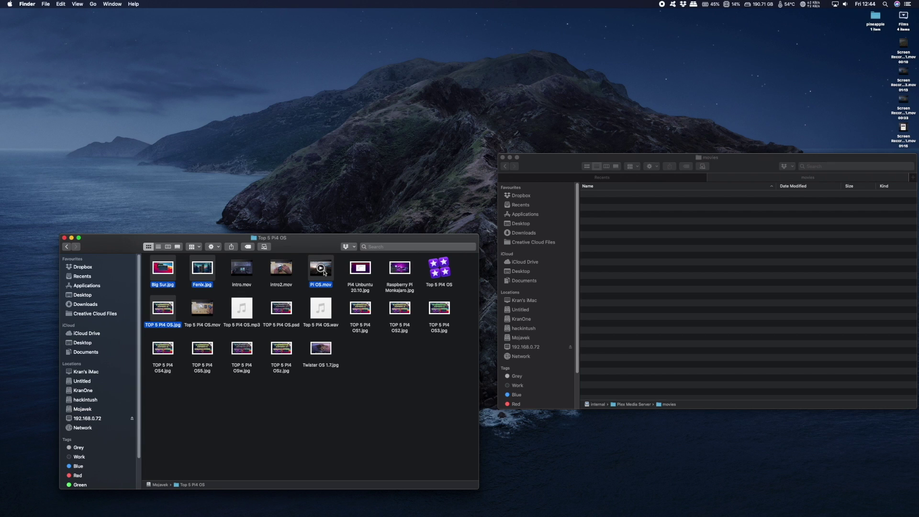
Copy the five files, including intro2.mov and Pi OS.mov, into internal's Plex Media Server movies folder
{"action": "left_click_drag", "start_coordinate": [287, 276], "coordinate": [755, 294]}
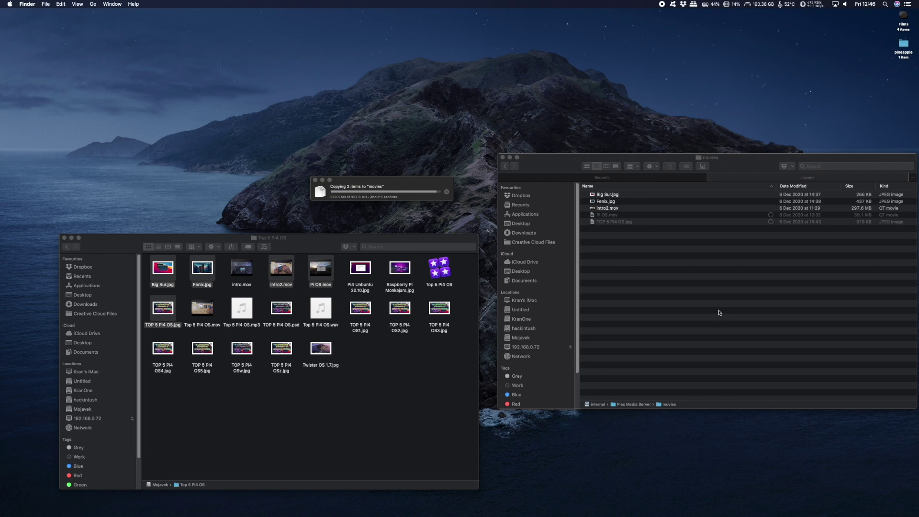
{"action": "left_click", "coordinate": [671, 369]}
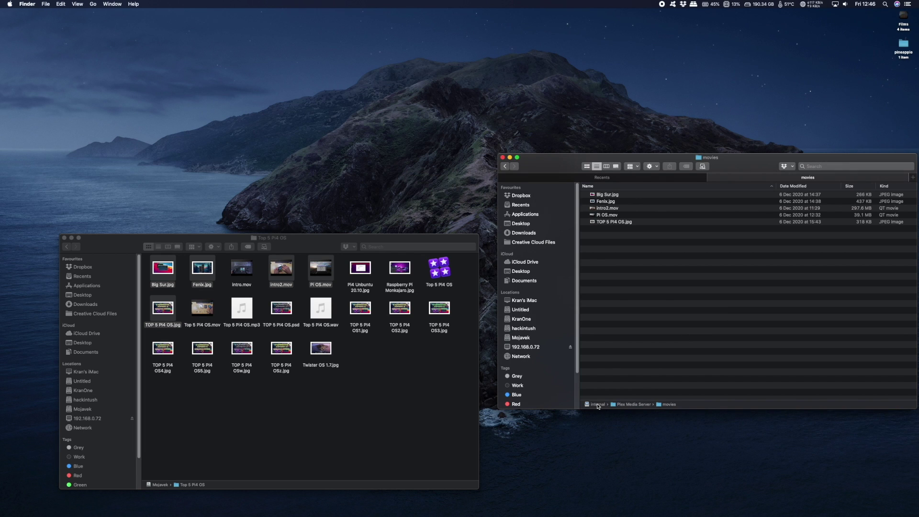
{"action": "double_click", "coordinate": [598, 405]}
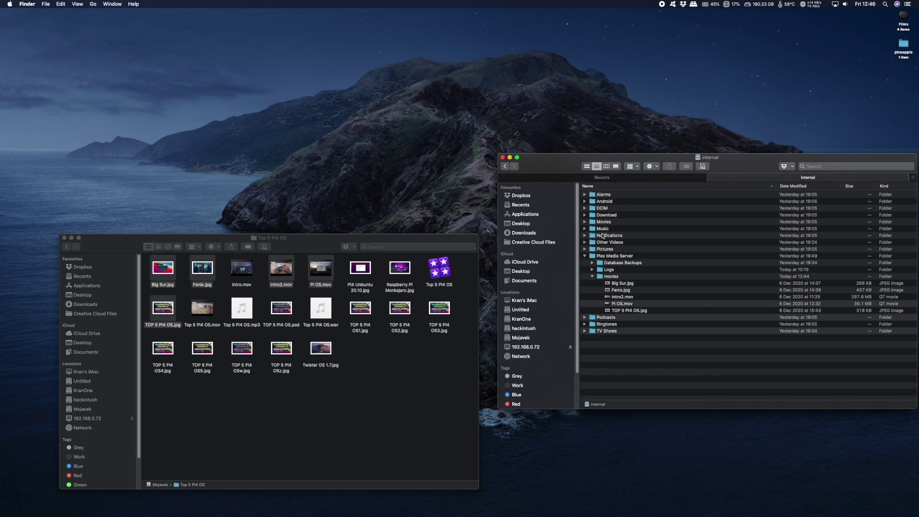
{"action": "left_click", "coordinate": [607, 277]}
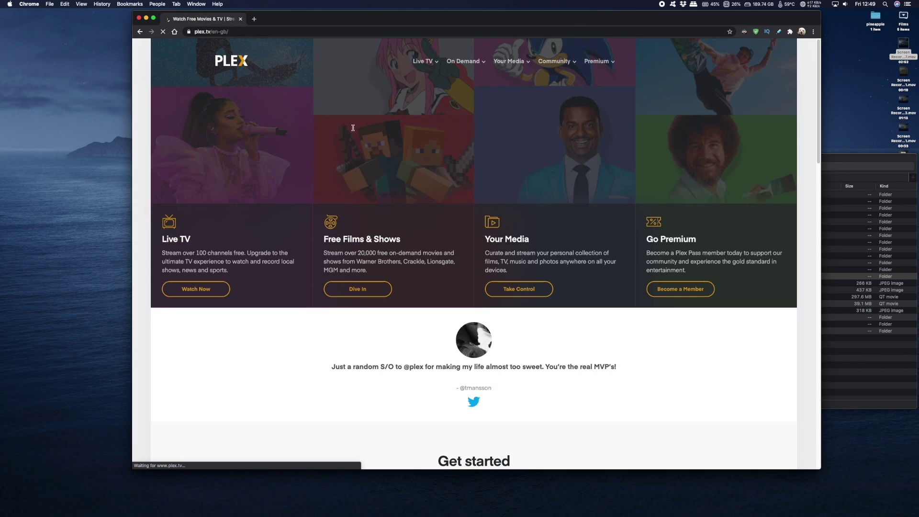
Sign in to plex.tv with the linked Google account and launch the Plex web app
{"action": "left_click", "coordinate": [669, 61]}
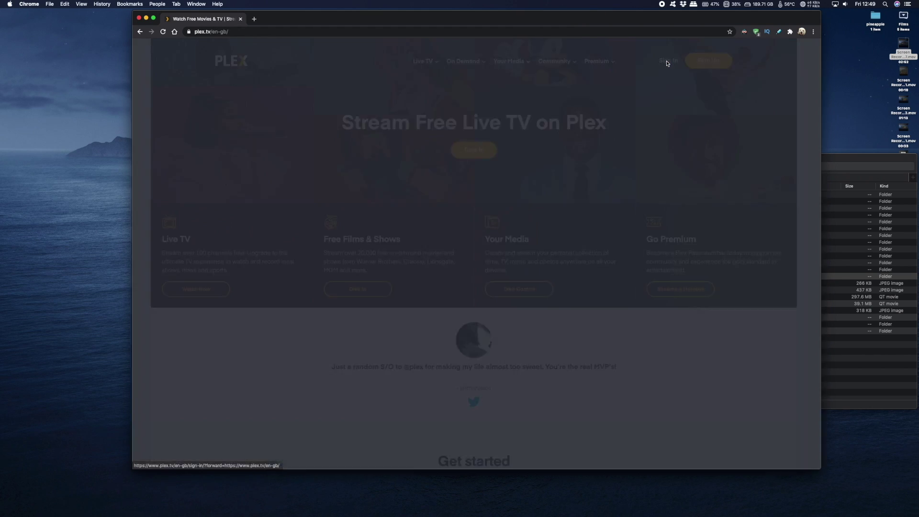
{"action": "left_click", "coordinate": [495, 122]}
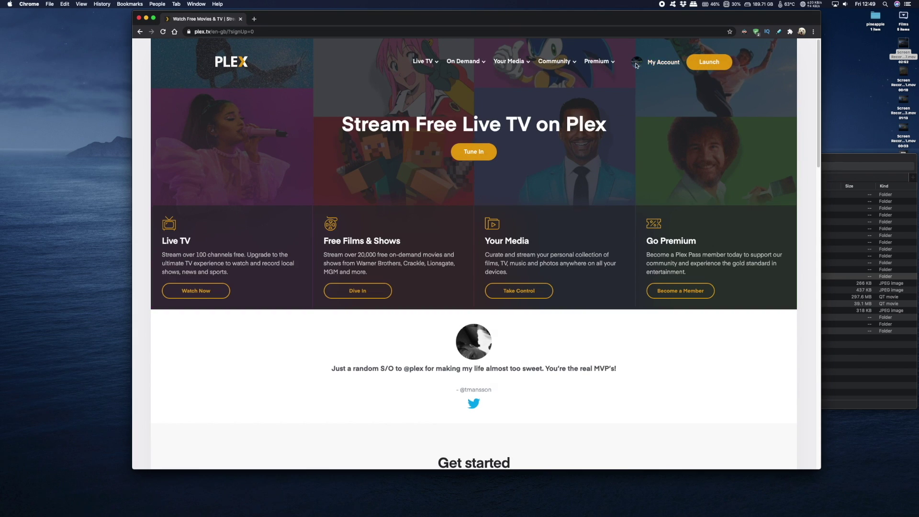
{"action": "left_click", "coordinate": [710, 64]}
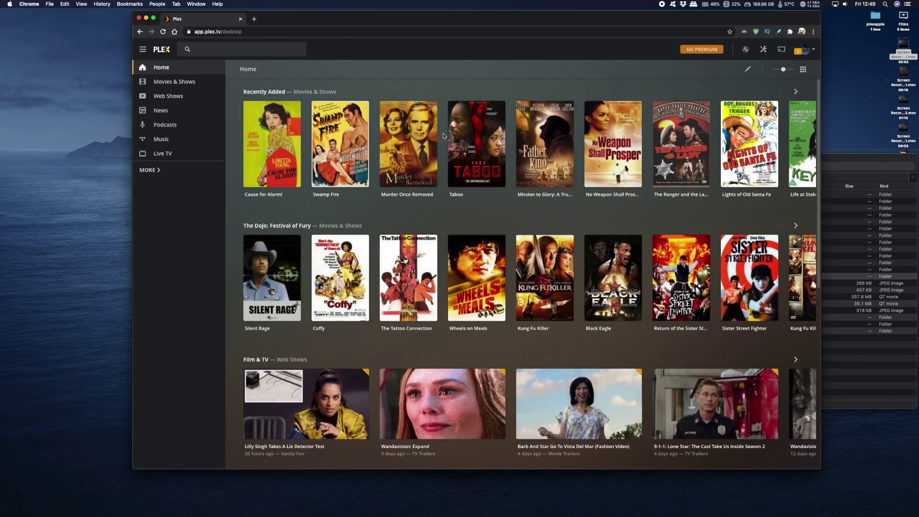
Browse the Movies & Shows, Web Shows, News and Live TV sections, then show all sources
{"action": "left_click", "coordinate": [165, 81]}
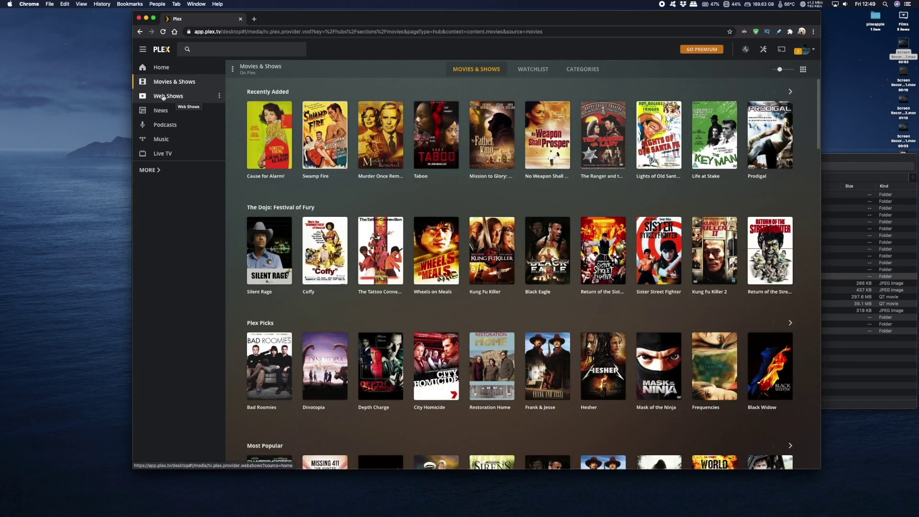
{"action": "left_click", "coordinate": [163, 96]}
{"action": "left_click", "coordinate": [161, 110]}
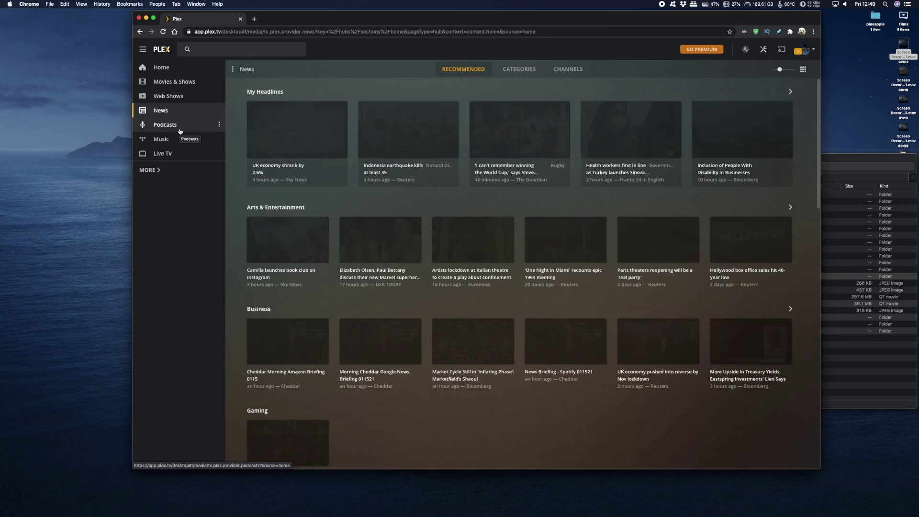
{"action": "left_click", "coordinate": [164, 156]}
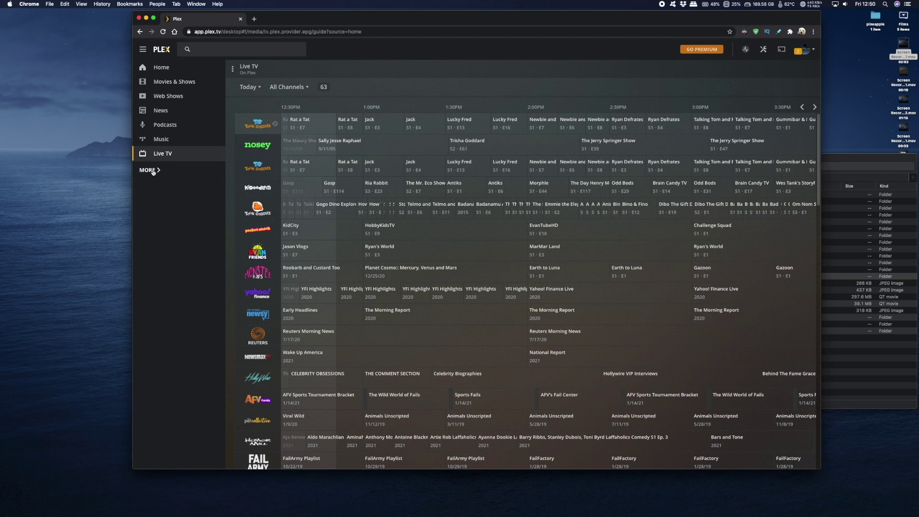
{"action": "left_click", "coordinate": [154, 171]}
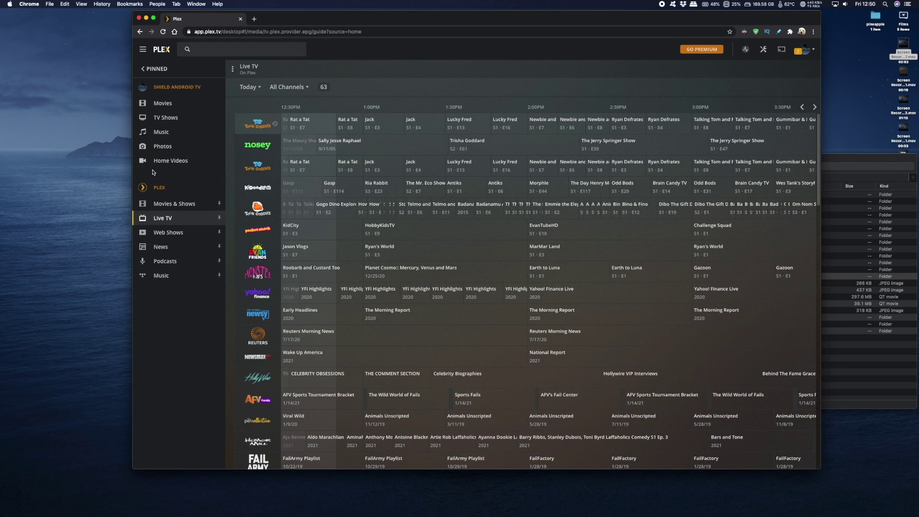
Check the SHIELD server's Movies, TV Shows, Music and Home Videos libraries for content
{"action": "left_click", "coordinate": [169, 105]}
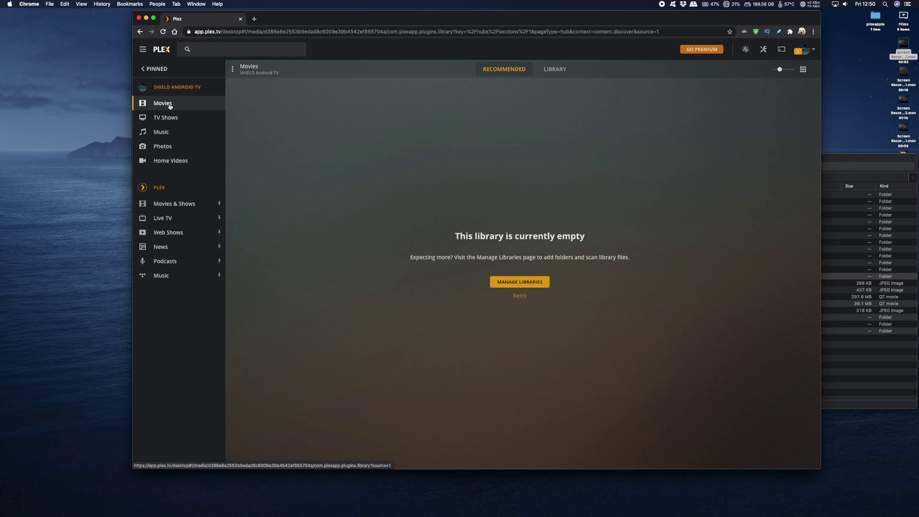
{"action": "left_click", "coordinate": [166, 119]}
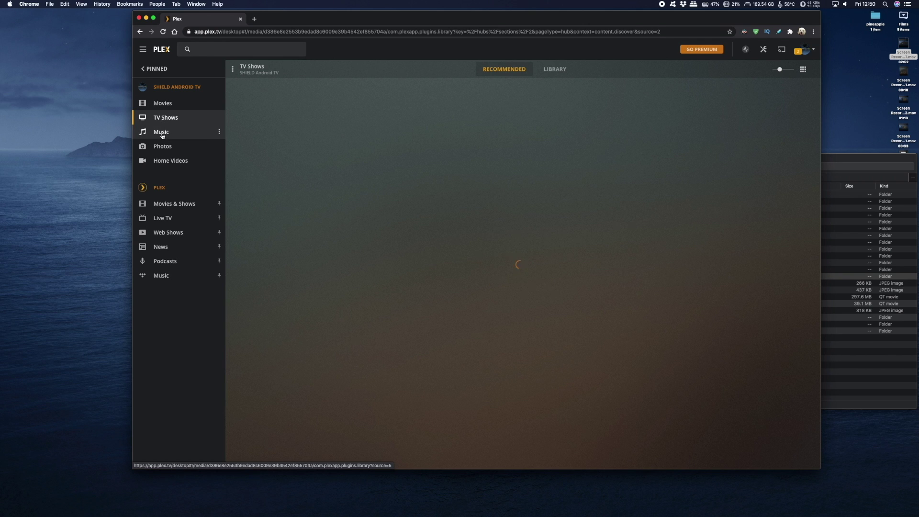
{"action": "left_click", "coordinate": [163, 135]}
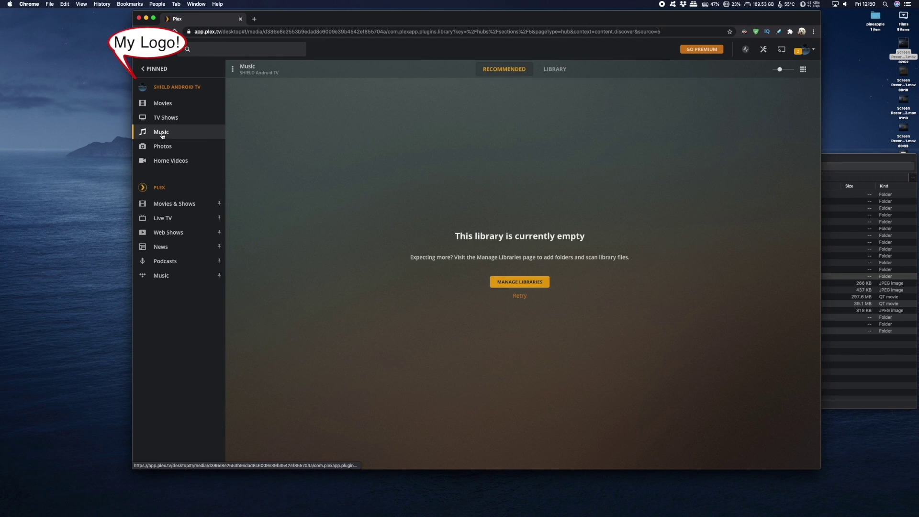
{"action": "left_click", "coordinate": [165, 161]}
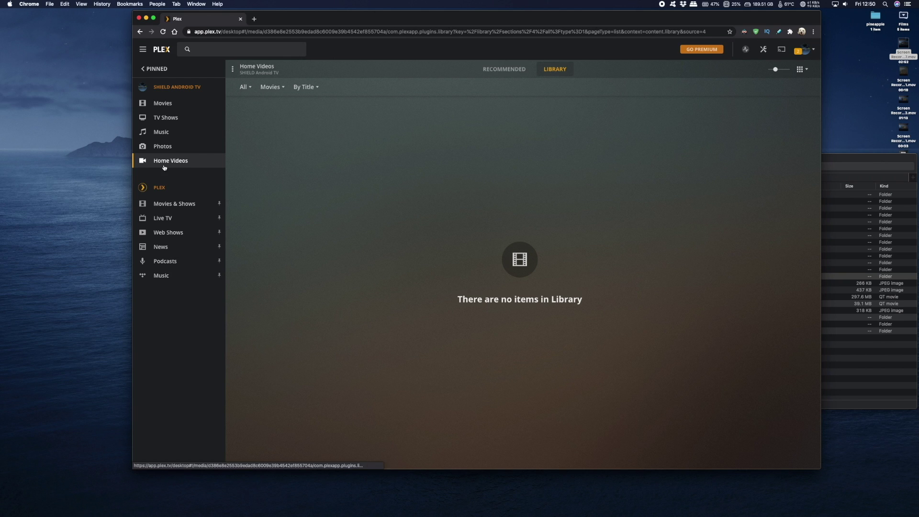
{"action": "left_click", "coordinate": [169, 107]}
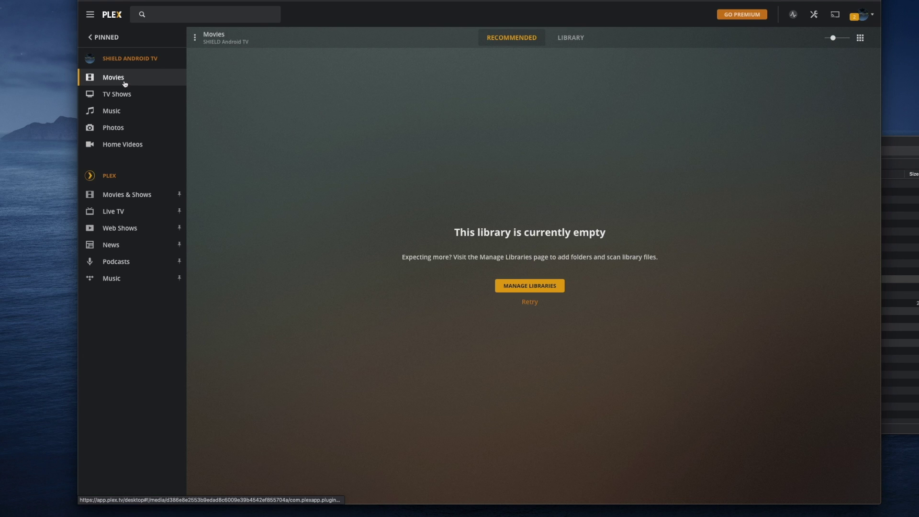
Open the Home Videos library editor from Manage Libraries and show its source folders
{"action": "left_click", "coordinate": [516, 289]}
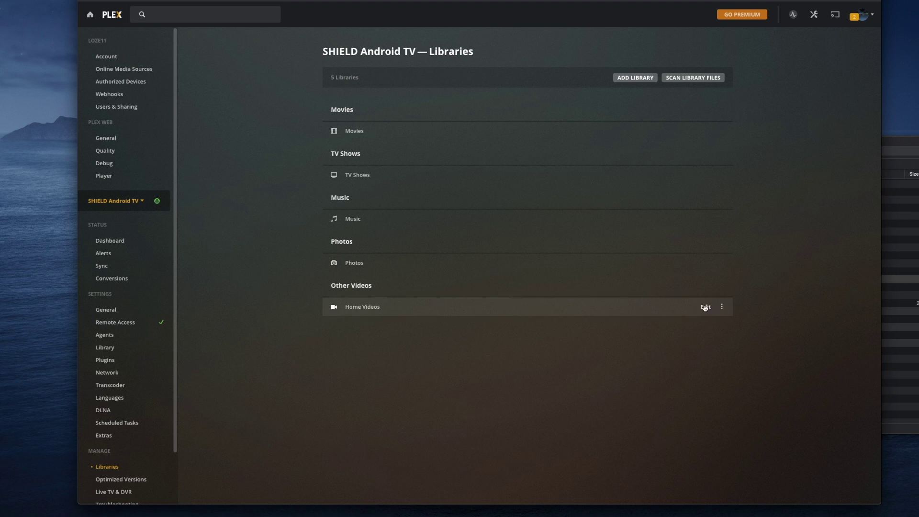
{"action": "left_click", "coordinate": [705, 308]}
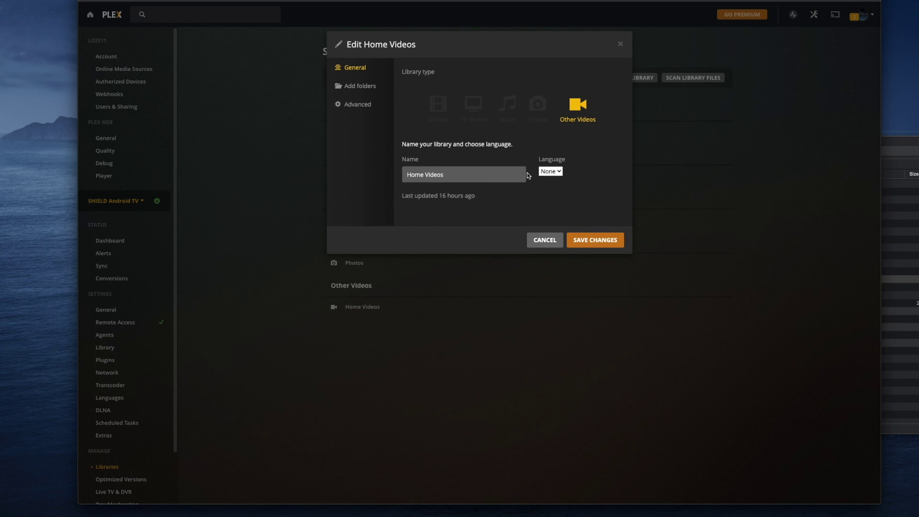
{"action": "left_click", "coordinate": [461, 175]}
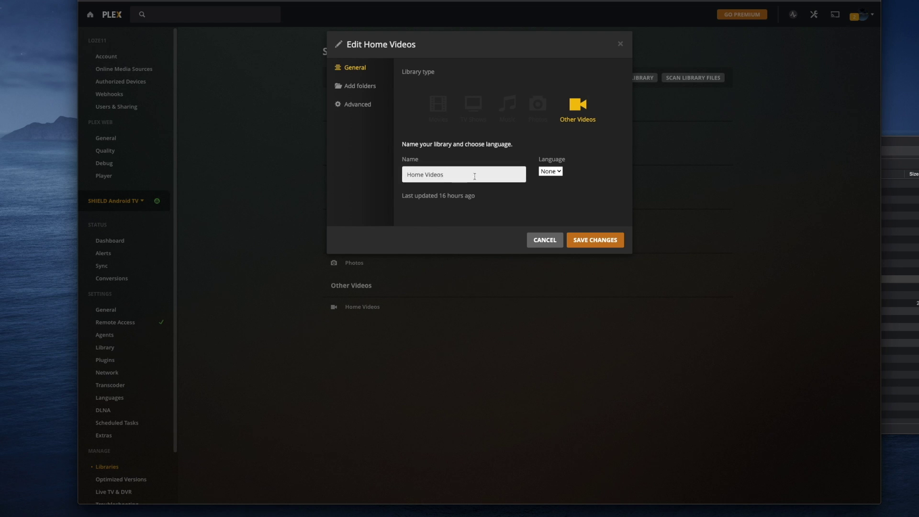
{"action": "key", "text": "Tab"}
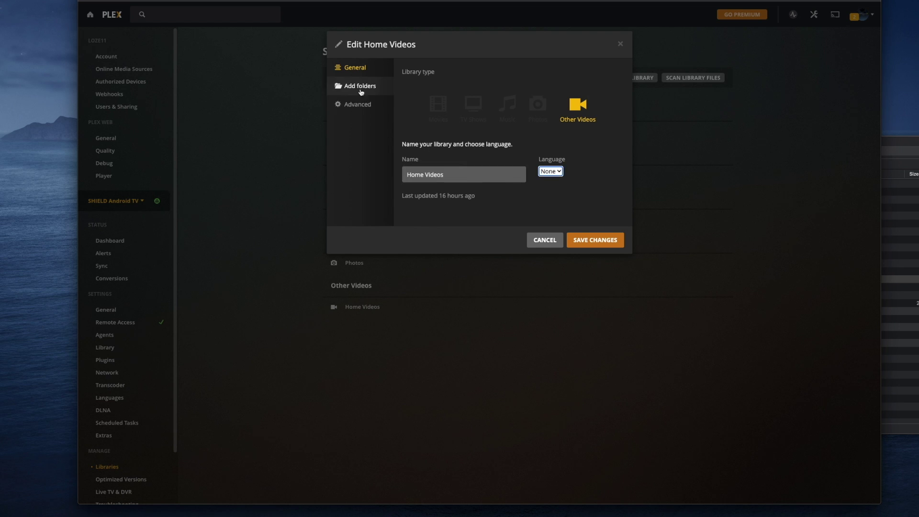
{"action": "left_click", "coordinate": [360, 89]}
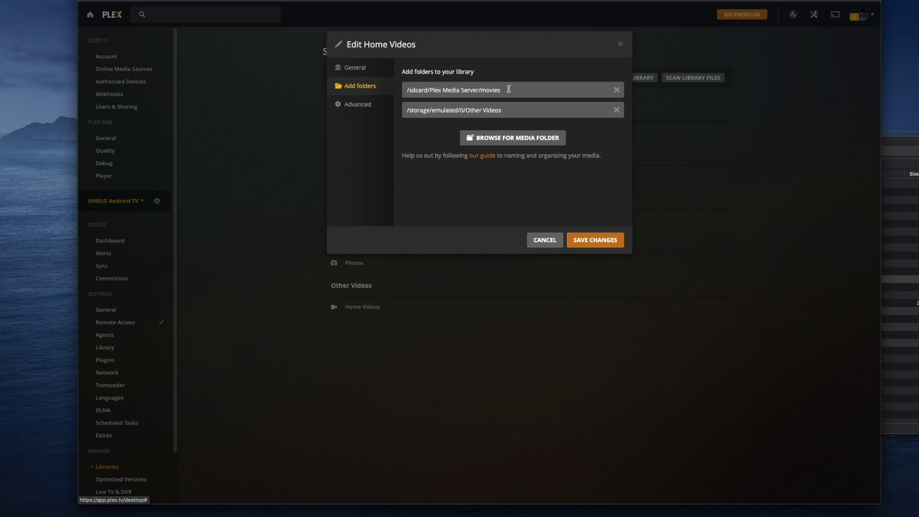
Add the Plex Media Server/movies folder to Home Videos and save the changes
{"action": "left_click", "coordinate": [518, 137]}
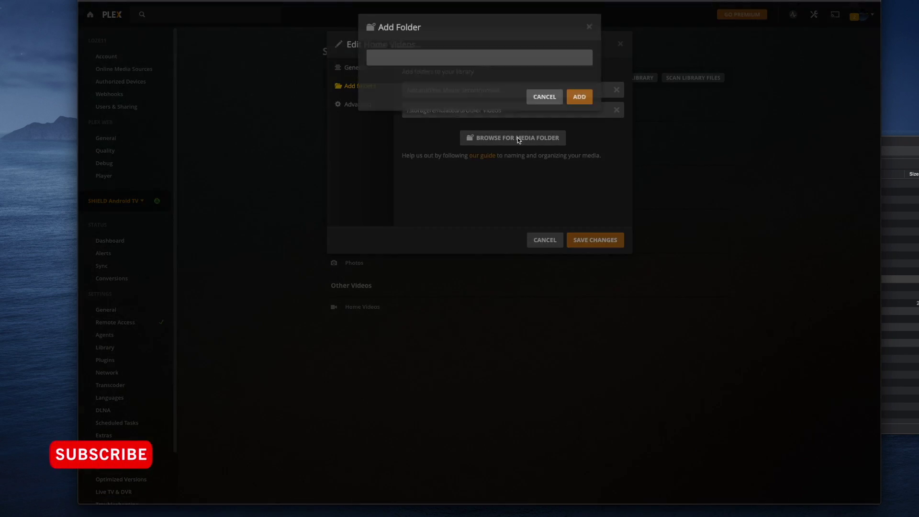
{"action": "scroll", "coordinate": [528, 154], "scroll_direction": "down", "scroll_amount": 2}
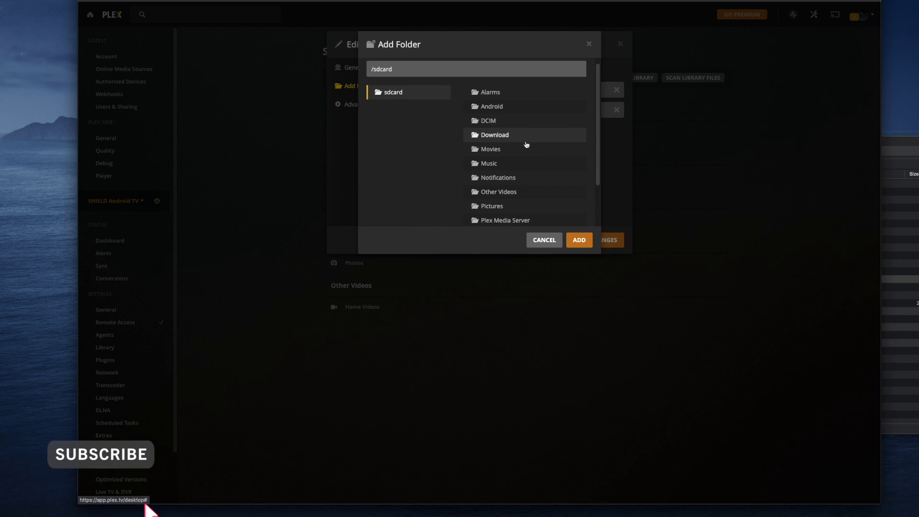
{"action": "left_click", "coordinate": [499, 180]}
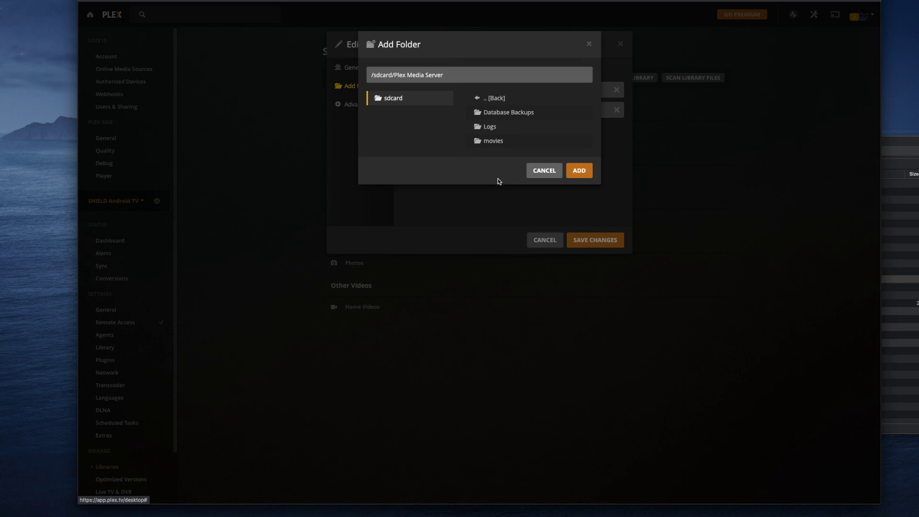
{"action": "left_click", "coordinate": [498, 143]}
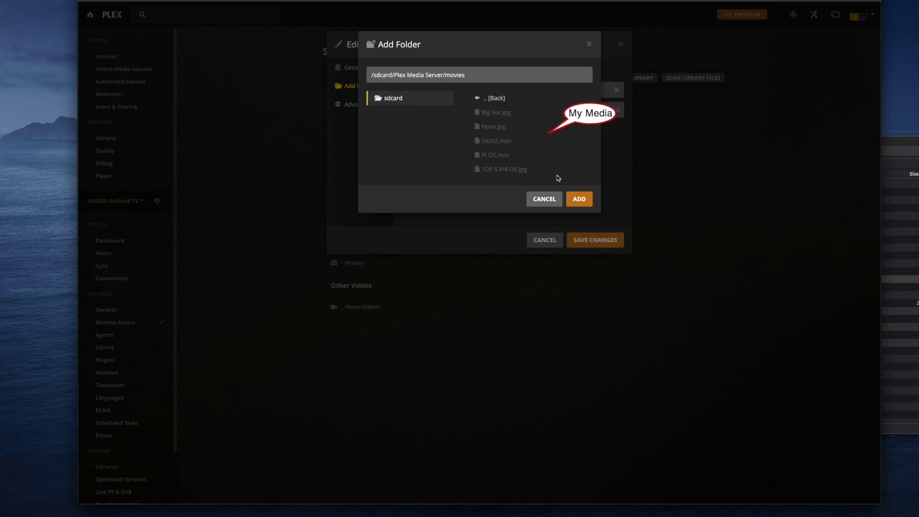
{"action": "left_click", "coordinate": [580, 199]}
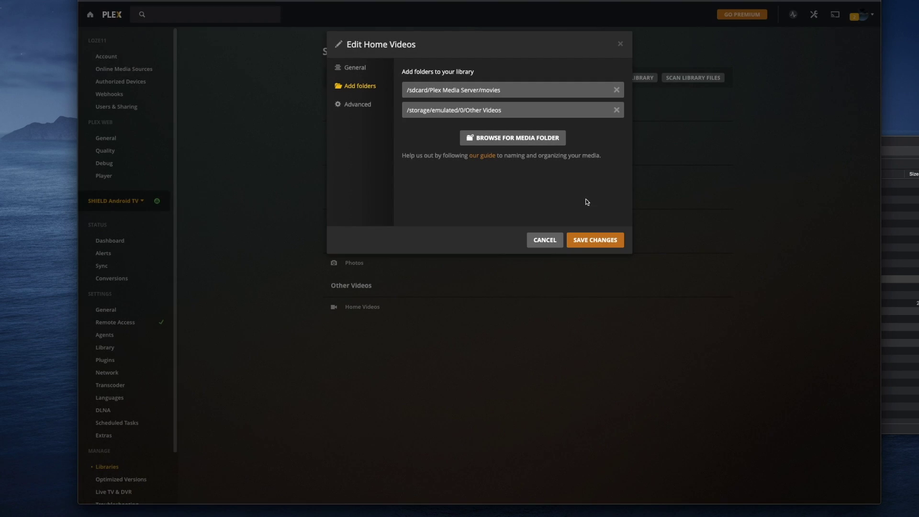
{"action": "left_click", "coordinate": [588, 242]}
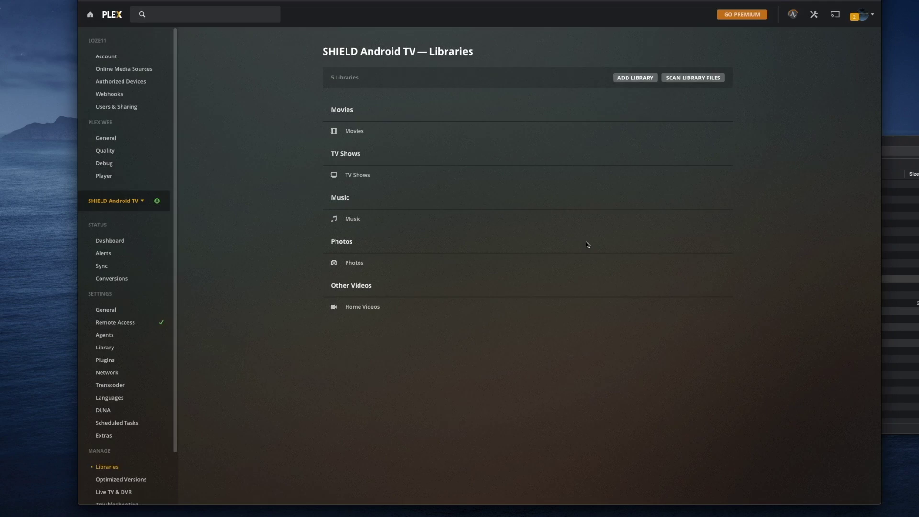
Open the Home Videos library, now listing intro2 and Pi OS, and play Pi OS
{"action": "left_click", "coordinate": [127, 248]}
{"action": "left_click", "coordinate": [114, 129]}
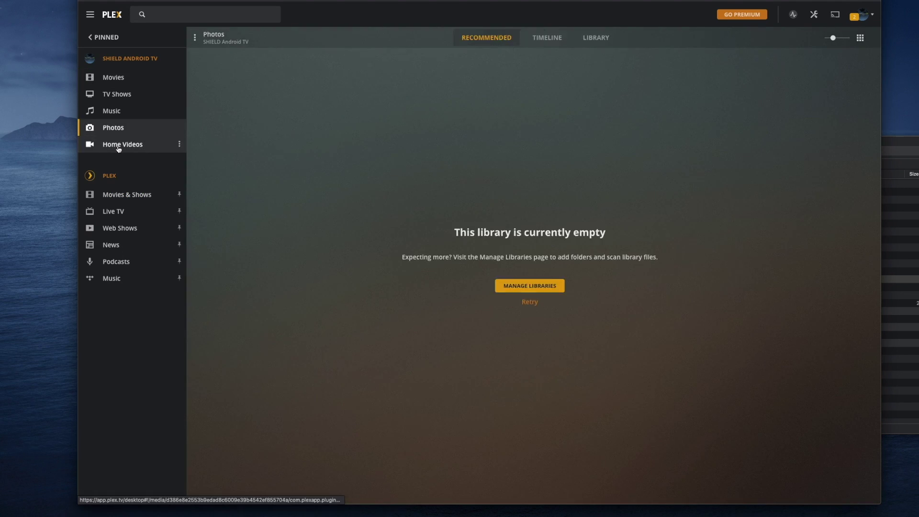
{"action": "left_click", "coordinate": [118, 146]}
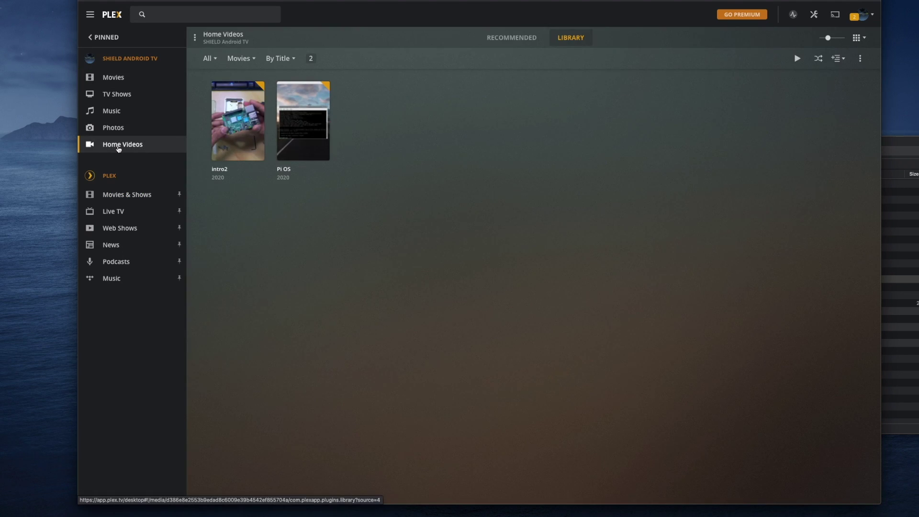
{"action": "left_click", "coordinate": [303, 124]}
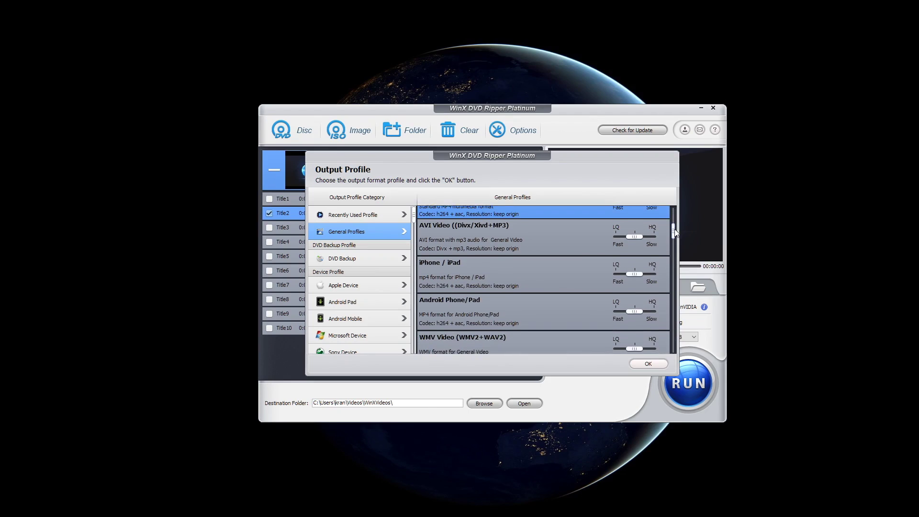
Scroll through the General Profiles and DVD Backup output profile lists
{"action": "left_click_drag", "start_coordinate": [676, 255], "coordinate": [673, 187]}
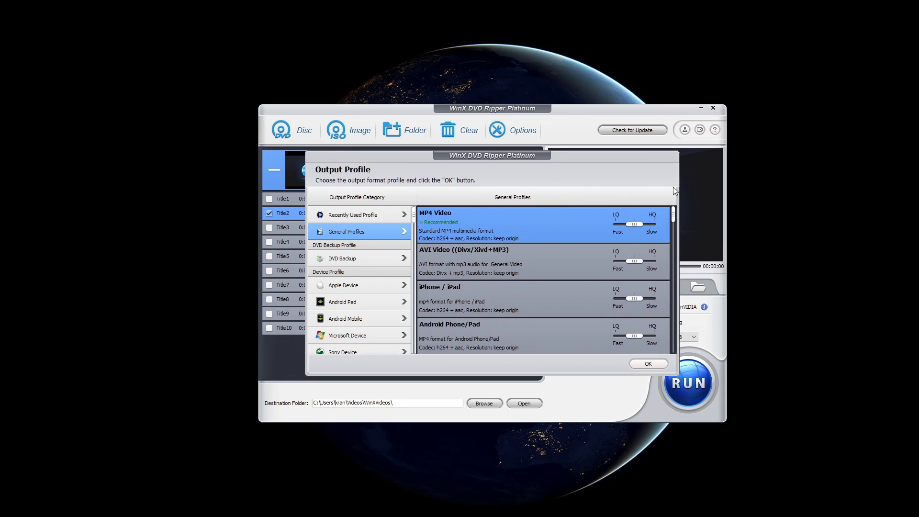
{"action": "left_click", "coordinate": [369, 259]}
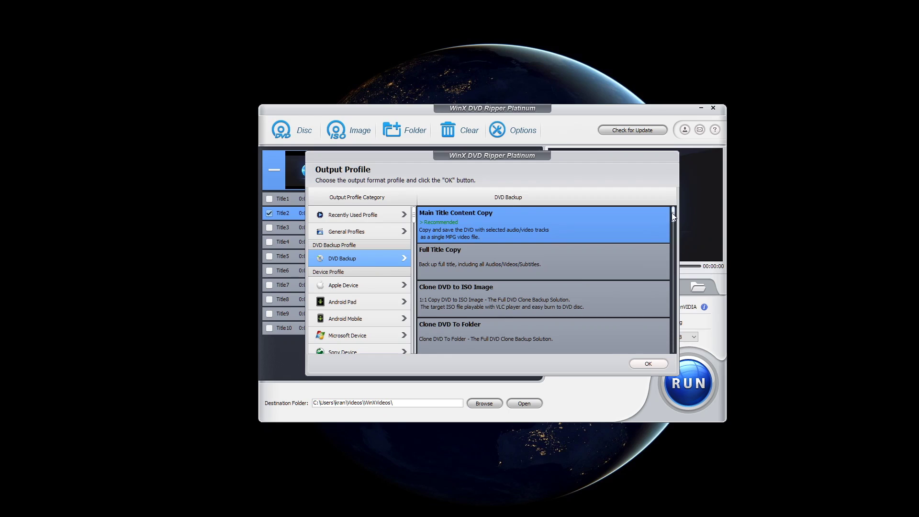
{"action": "left_click_drag", "start_coordinate": [672, 234], "coordinate": [671, 348]}
{"action": "scroll", "coordinate": [590, 297], "scroll_direction": "up", "scroll_amount": 2}
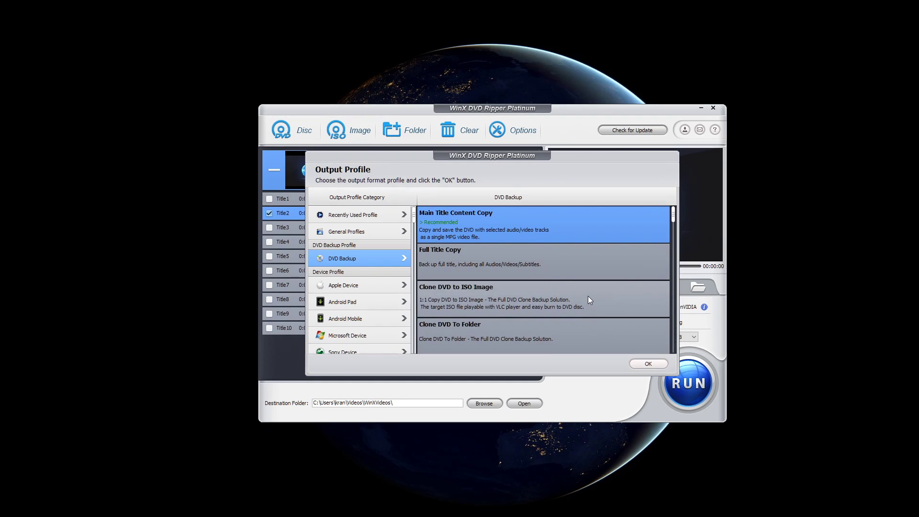
Show Apple Device profiles, moving from iPhone Video to iPod Video, led by iPod Touch 5 (H264)
{"action": "left_click", "coordinate": [362, 286]}
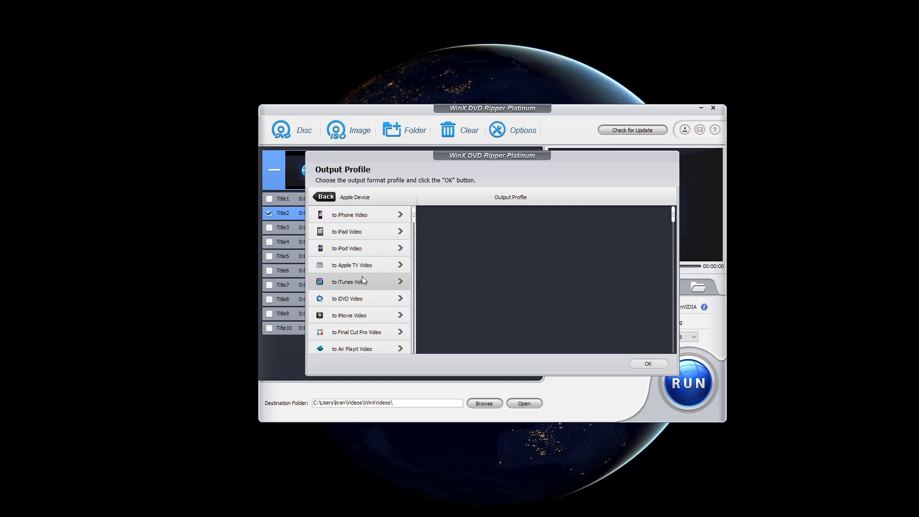
{"action": "left_click", "coordinate": [373, 216]}
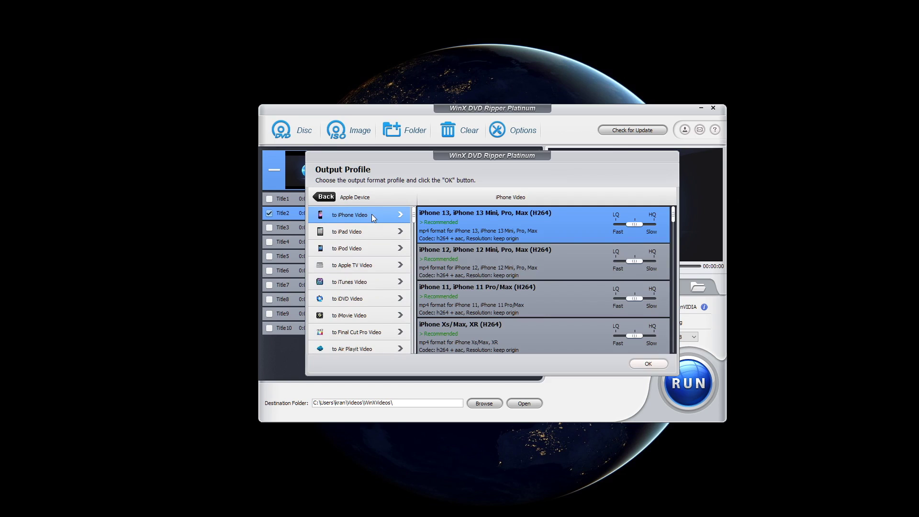
{"action": "scroll", "coordinate": [503, 248], "scroll_direction": "down", "scroll_amount": 5}
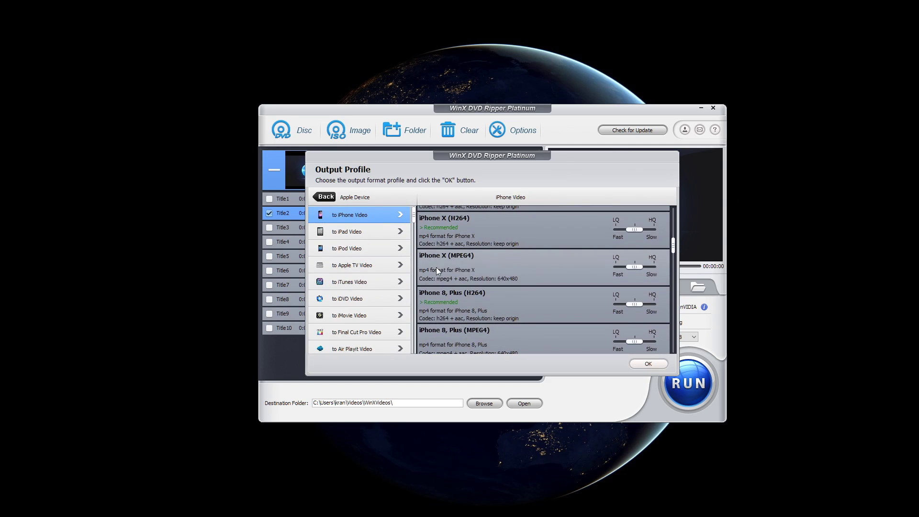
{"action": "left_click", "coordinate": [352, 248]}
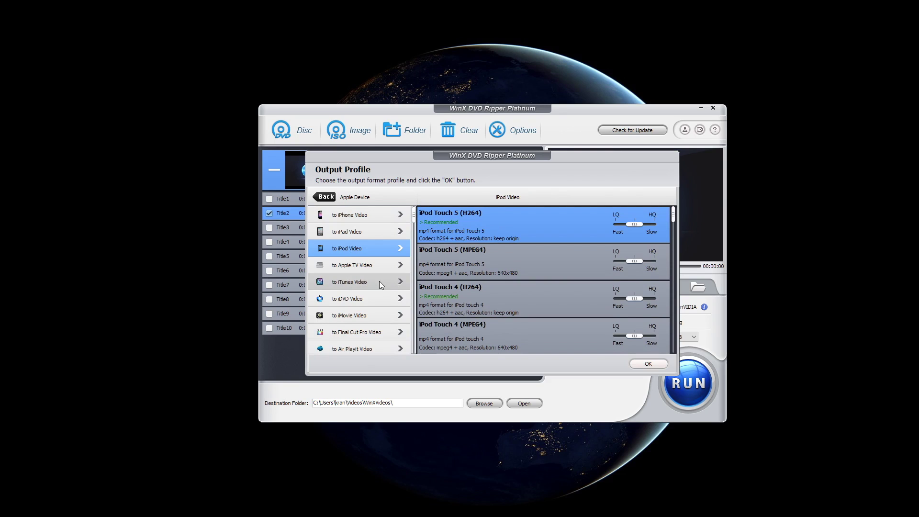